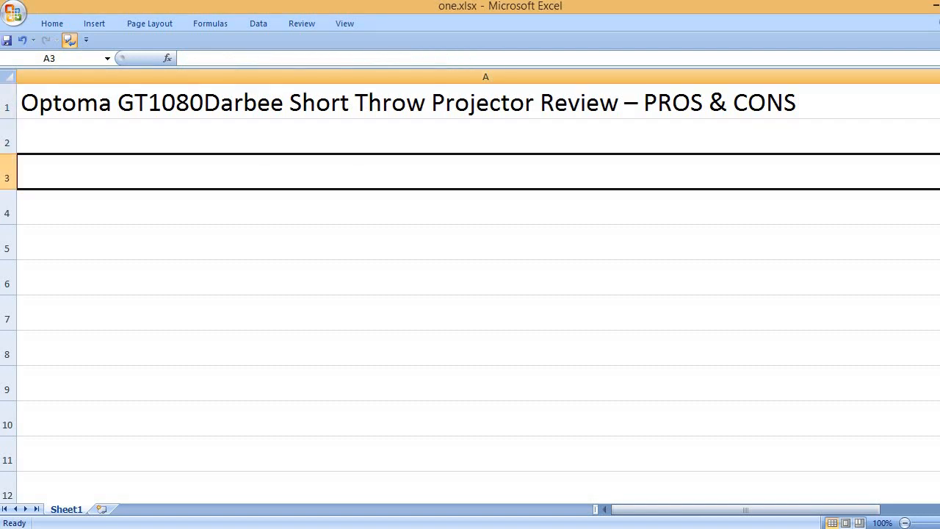
type("PRO")
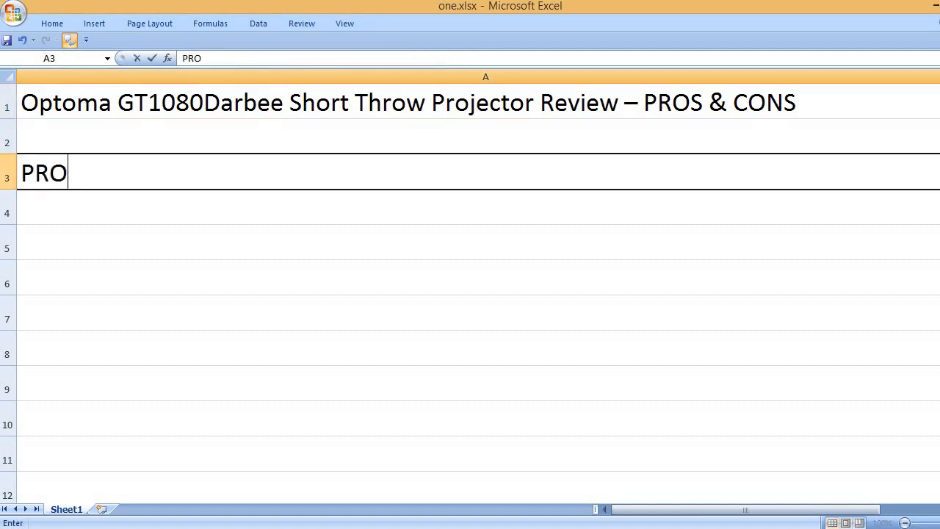
type("S")
Step: Add the PROS heading, then the picture/contrast/brightness and very easy setup pros
key("Return")
key("Return")
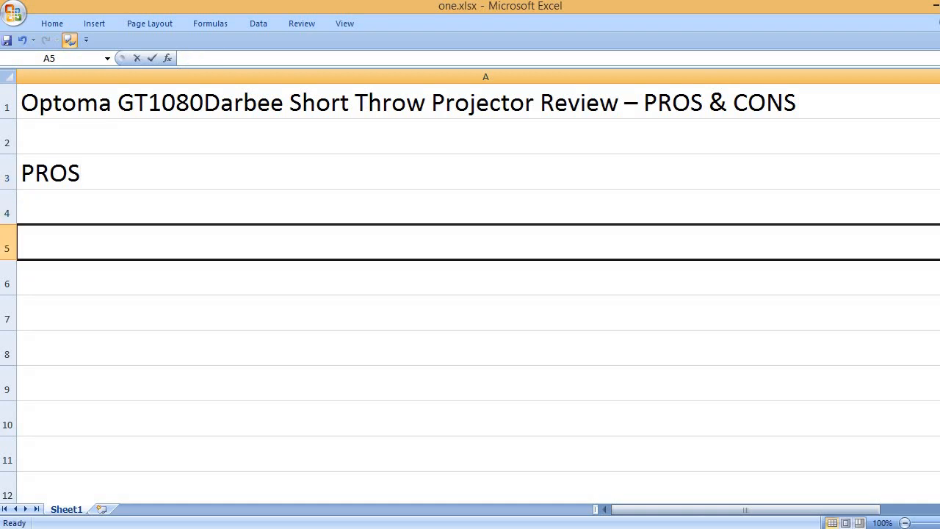
type("Good pri")
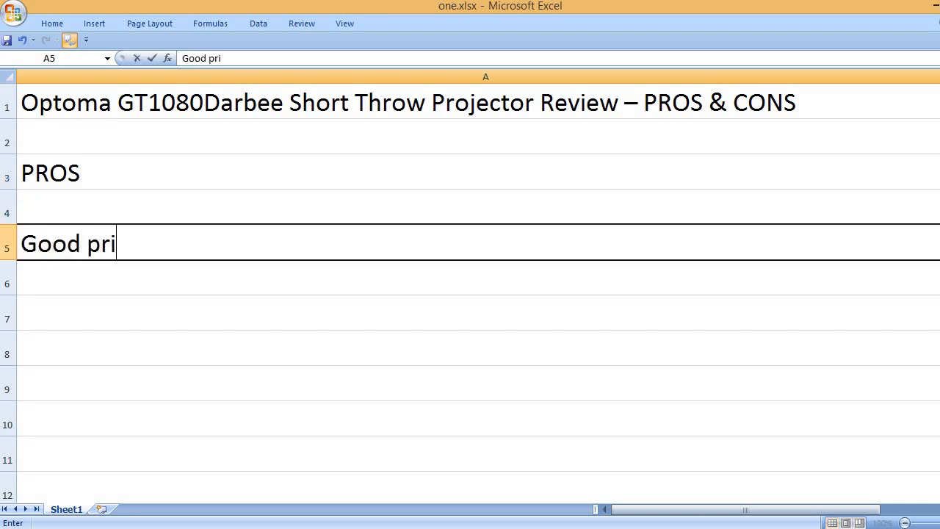
key("BackSpace")
key("BackSpace")
type("icture,")
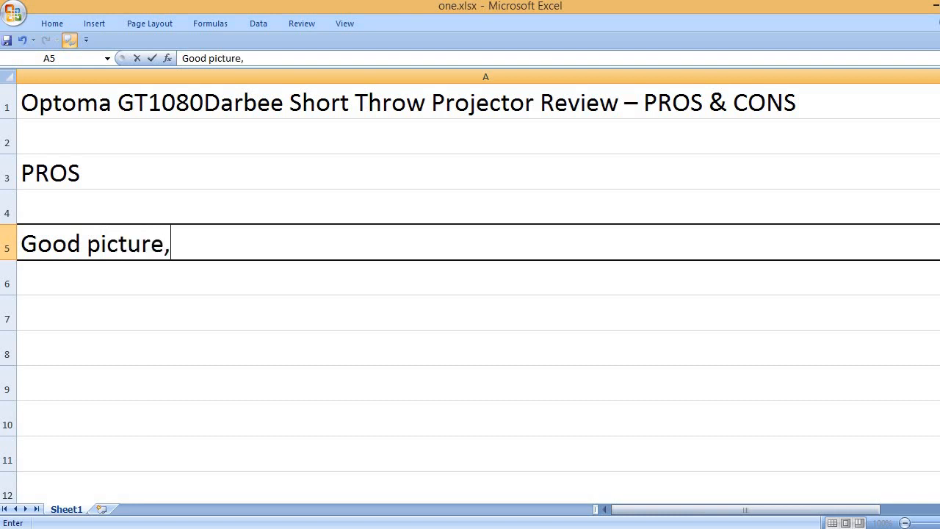
type(" contras")
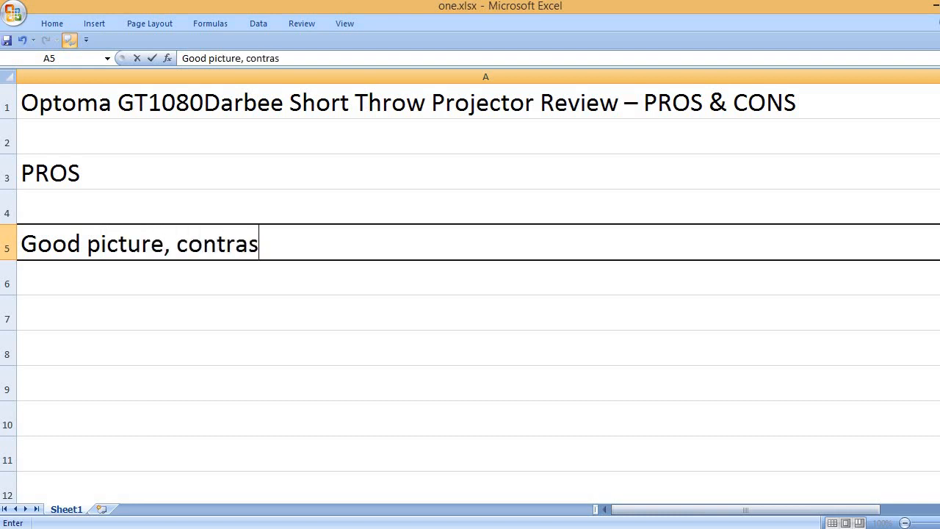
type("t and b")
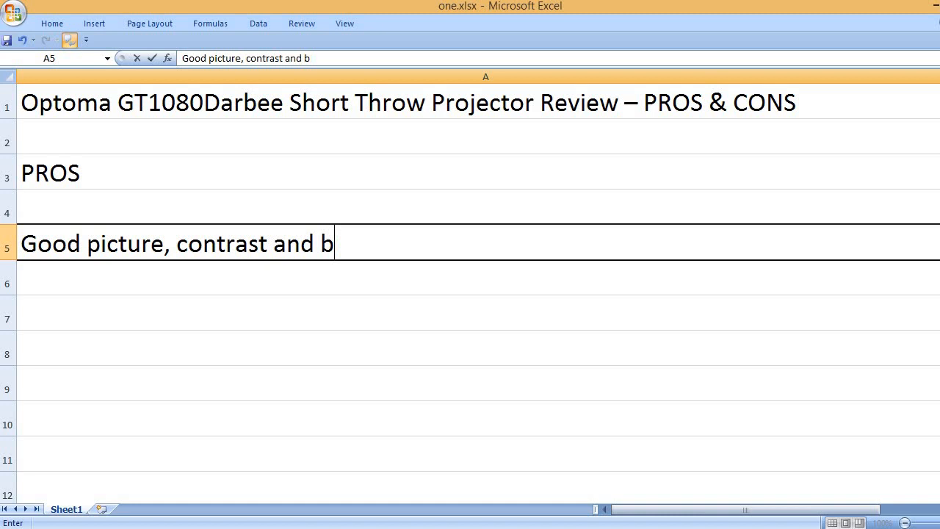
type("irightness")
key("Return")
key("Return")
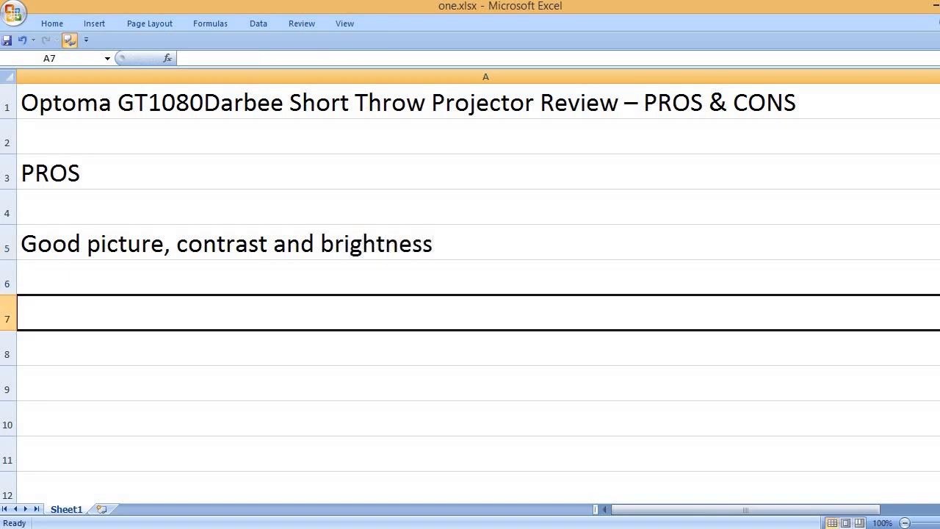
type("Ve")
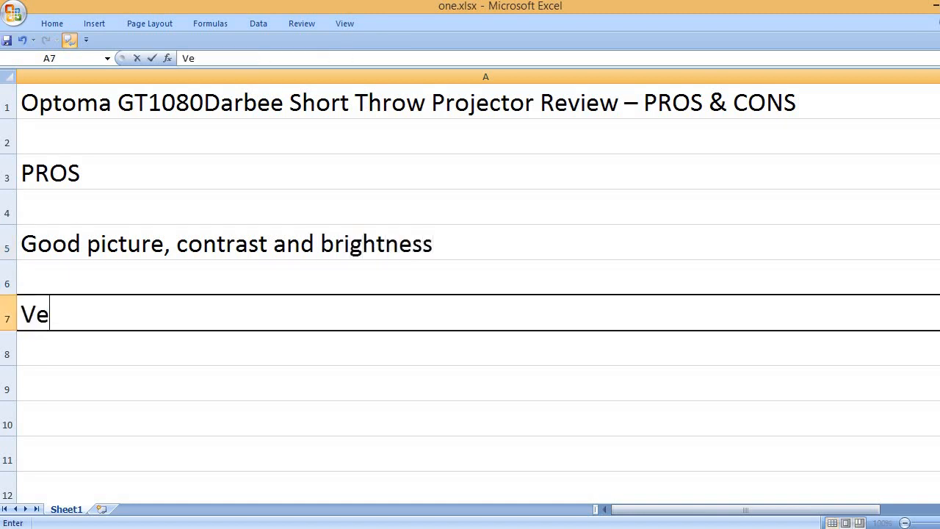
type("ry easy to s")
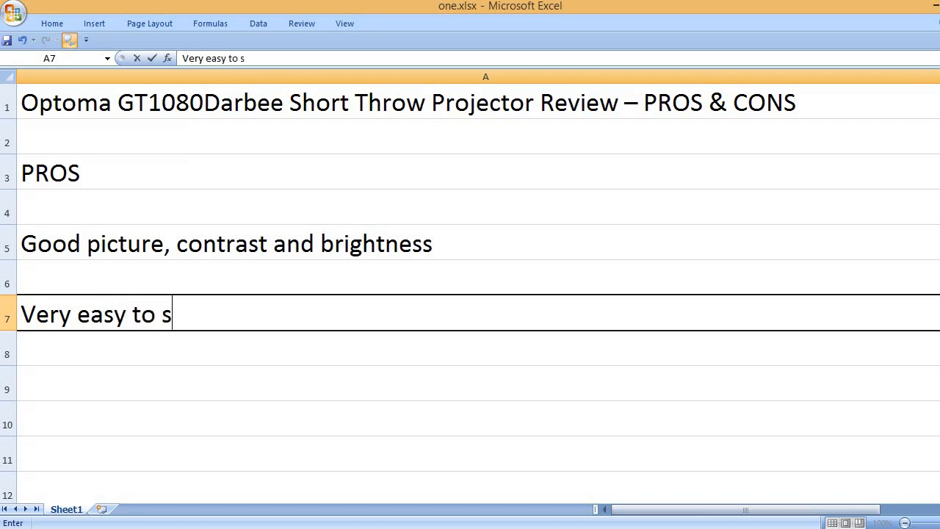
type("etup")
key("Return")
key("Return")
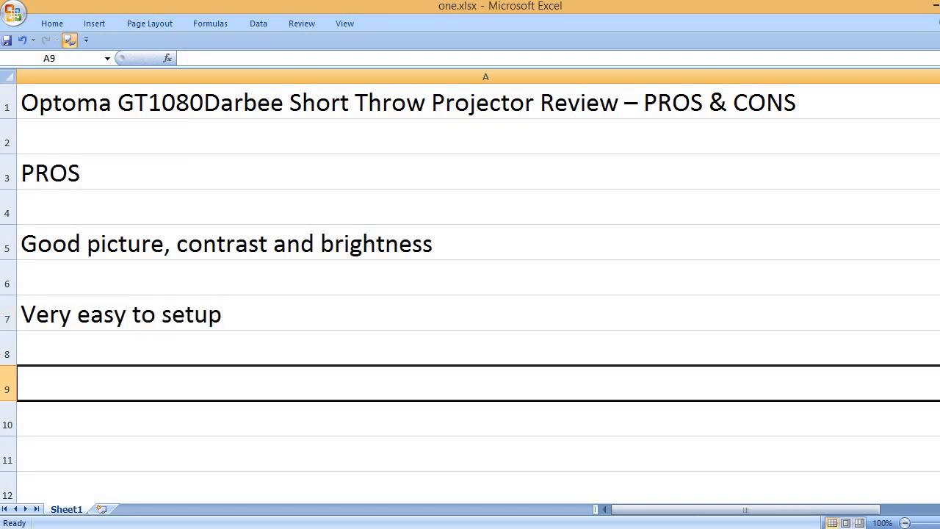
type("Shor")
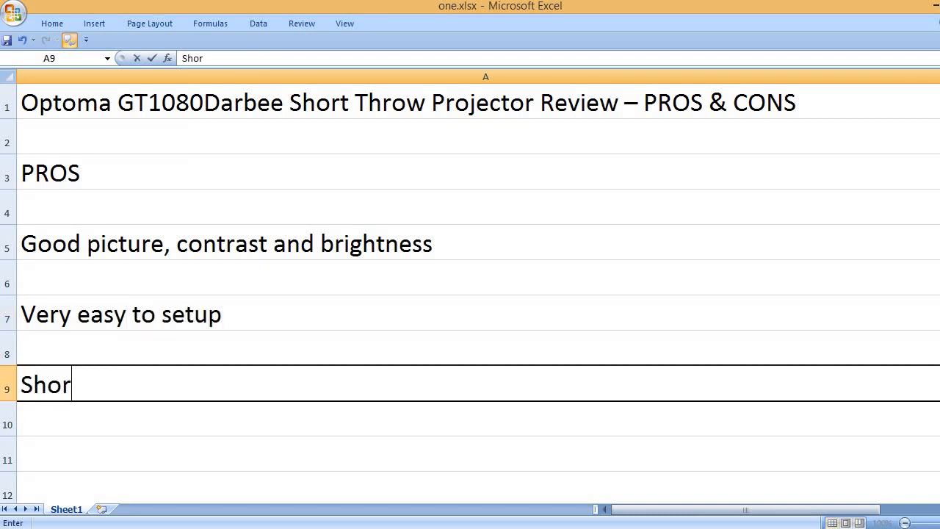
type("t throw caa")
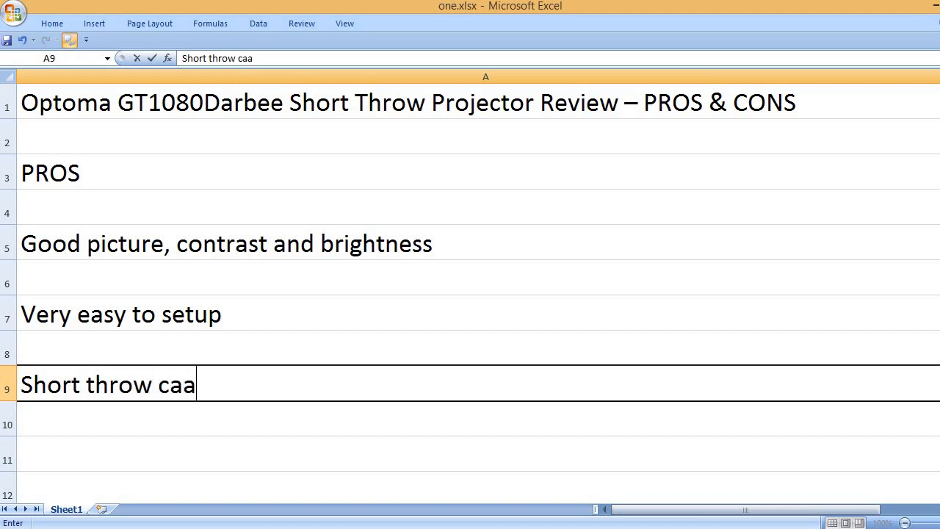
Step: Add the short throw capability and low latency for gaming pros, leaving blank rows between
key("BackSpace")
type("pab")
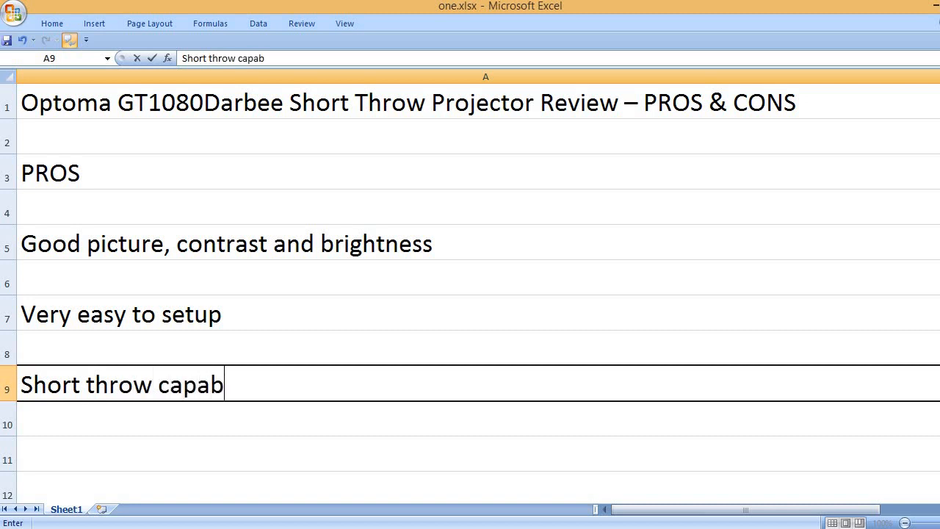
type("ility")
key("Return")
key("Return")
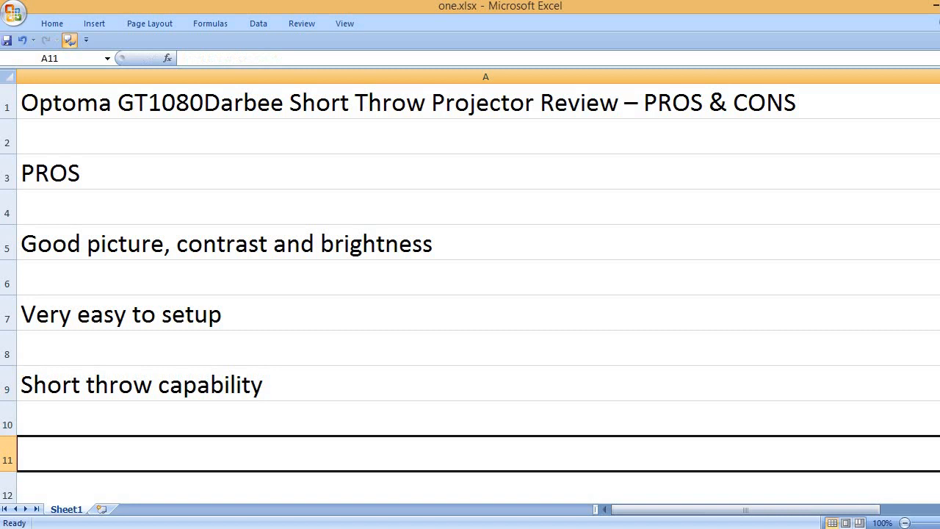
type("Low")
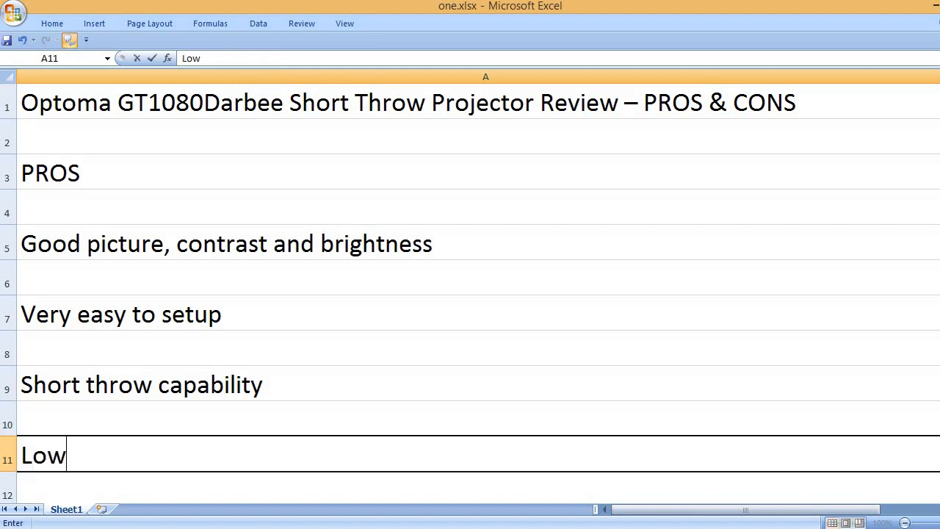
type(" latency for")
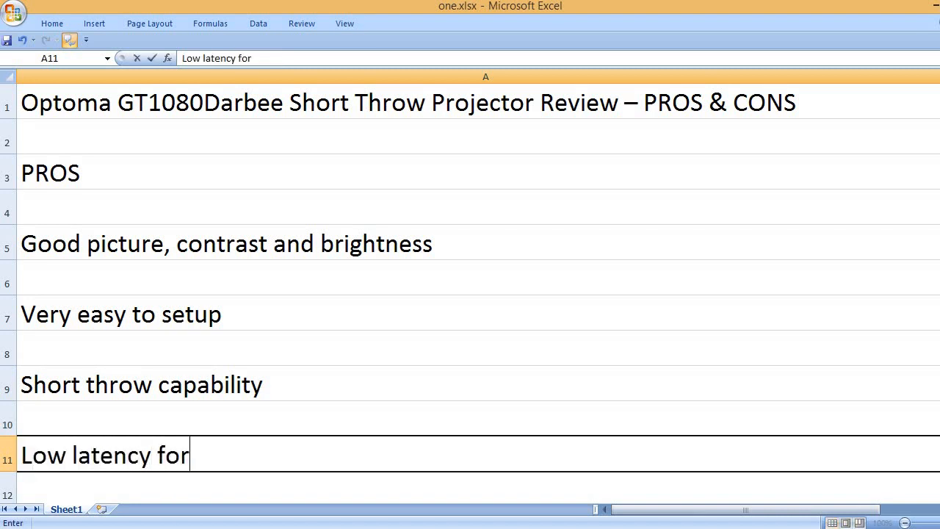
type(" gaming")
key("Return")
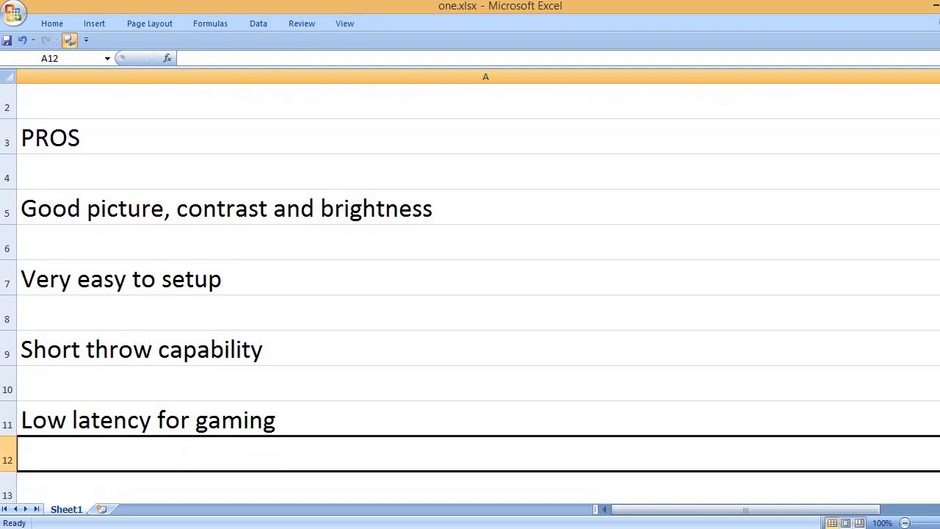
key("Return")
type("Cu")
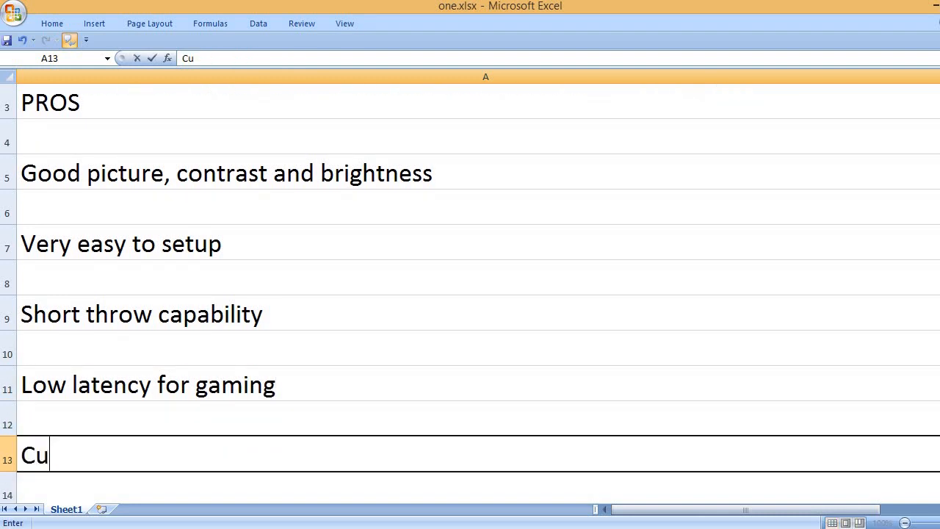
type("stomiza")
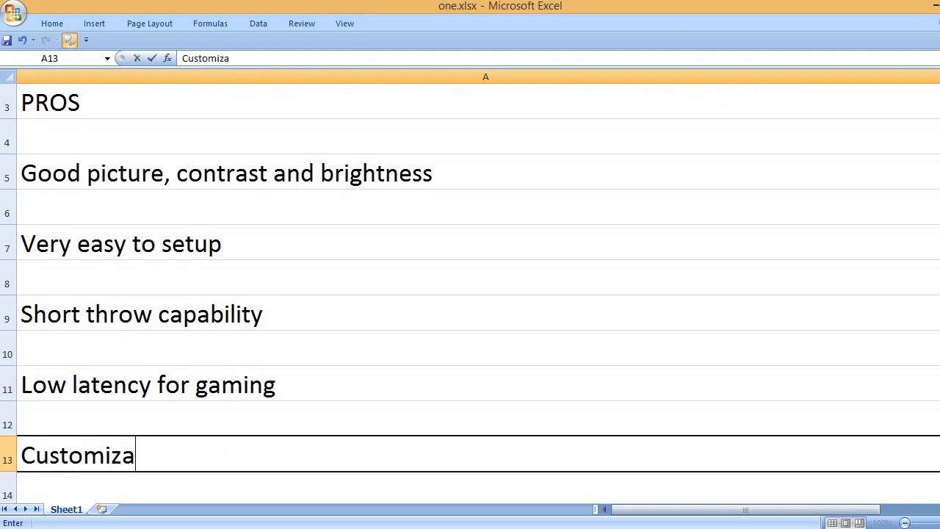
type("tion ")
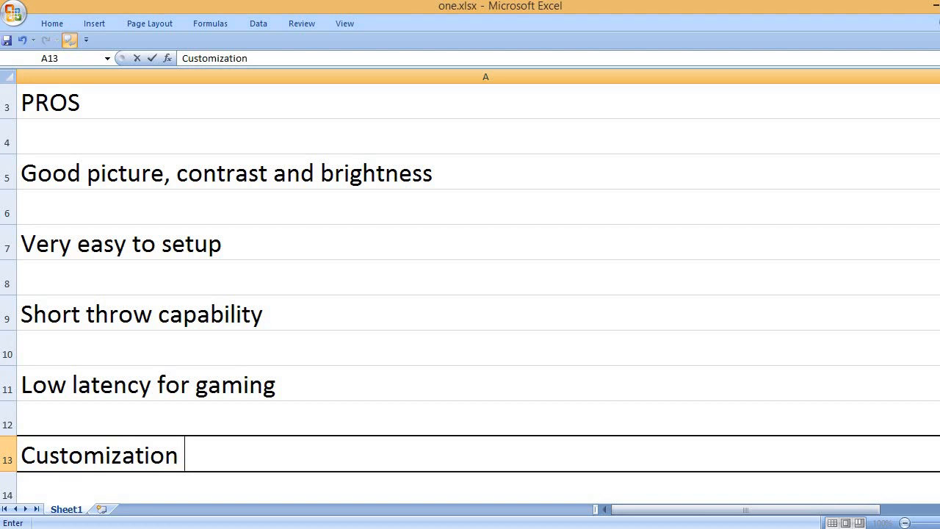
type("options are gre")
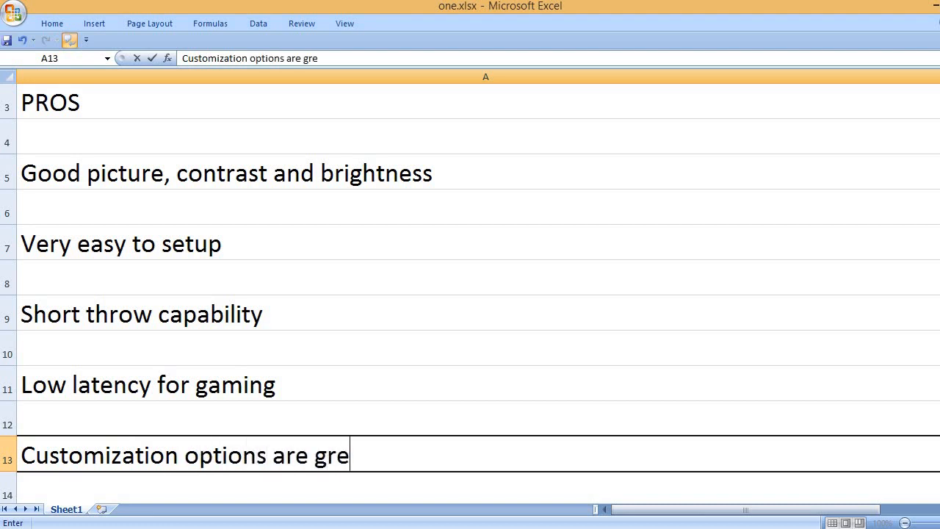
type("at.")
Step: Commit the customization pro, then add the brightness line and 'Super easy to use'
key("Return")
key("Return")
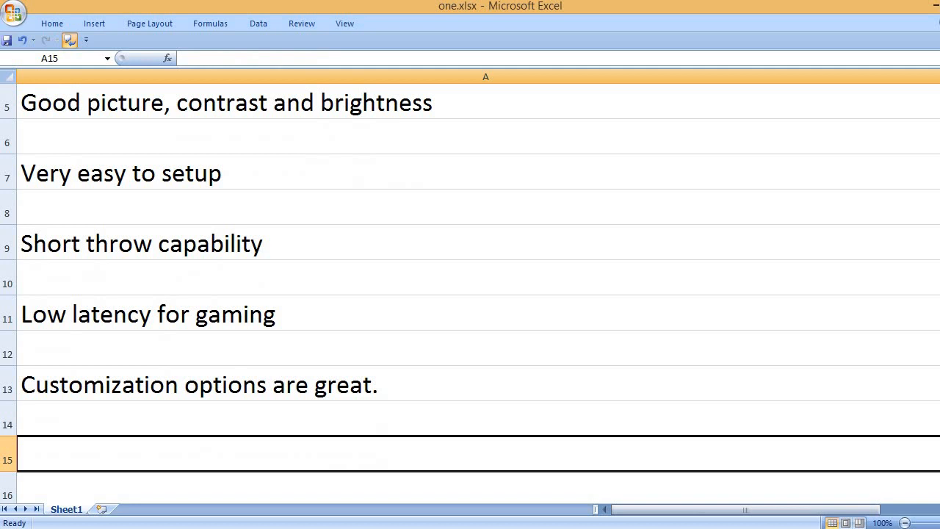
type("The Op")
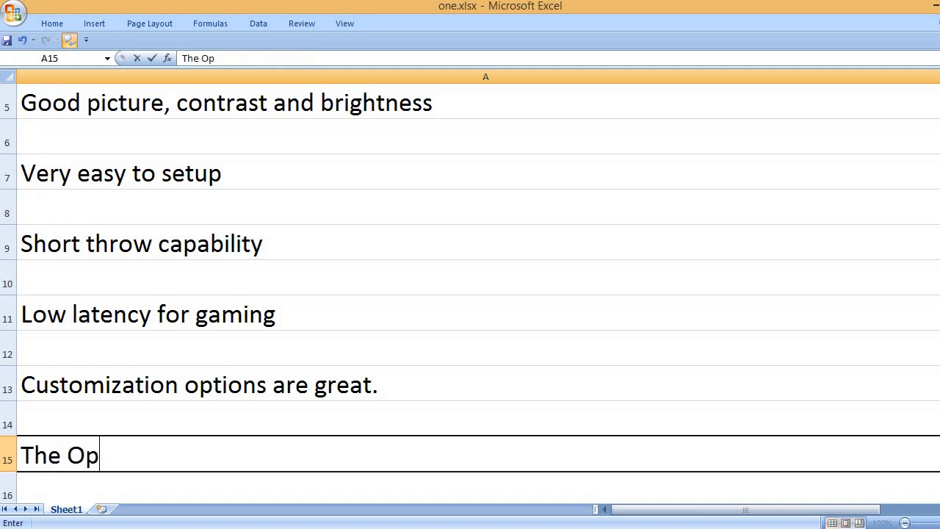
type("toma projec")
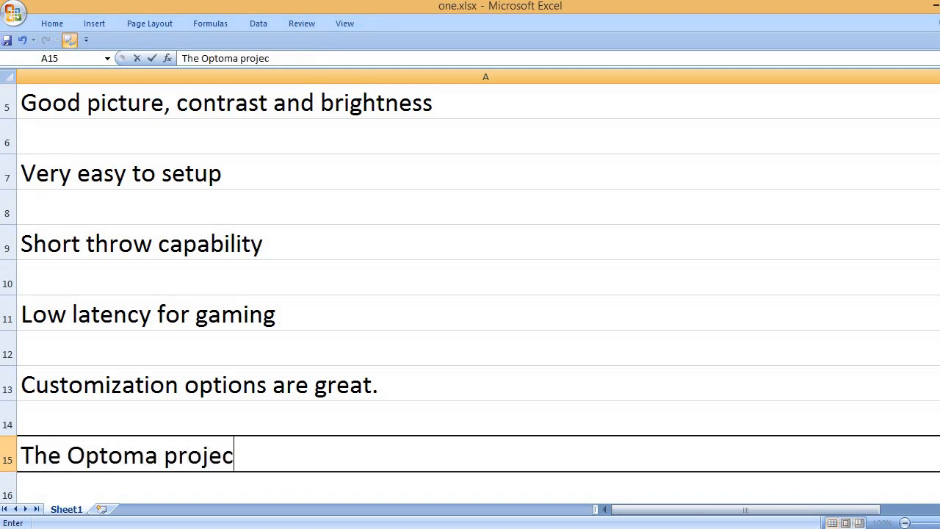
type("tor is brigh")
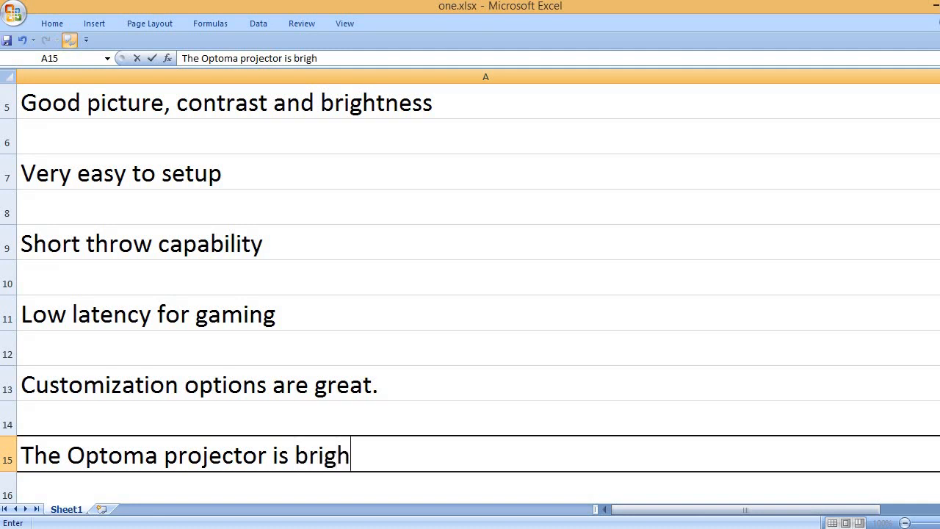
type("ter and more ")
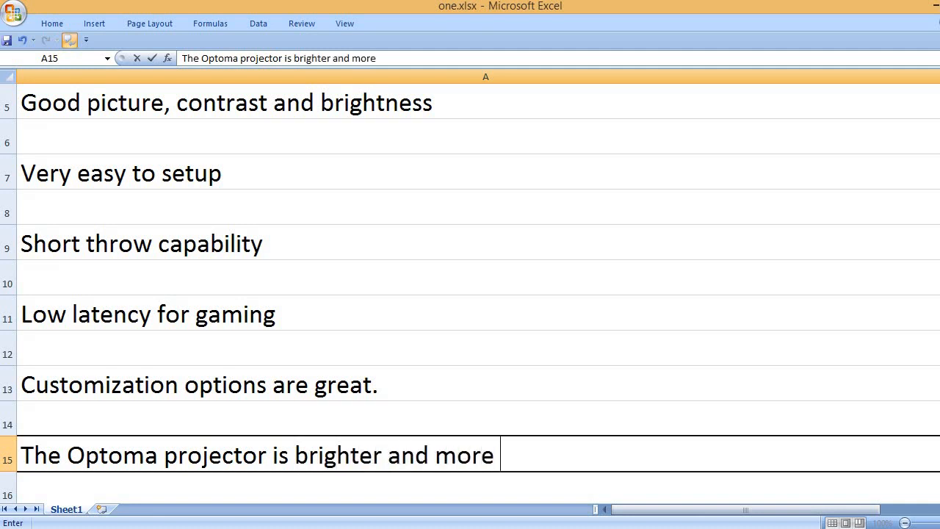
type("colorfu")
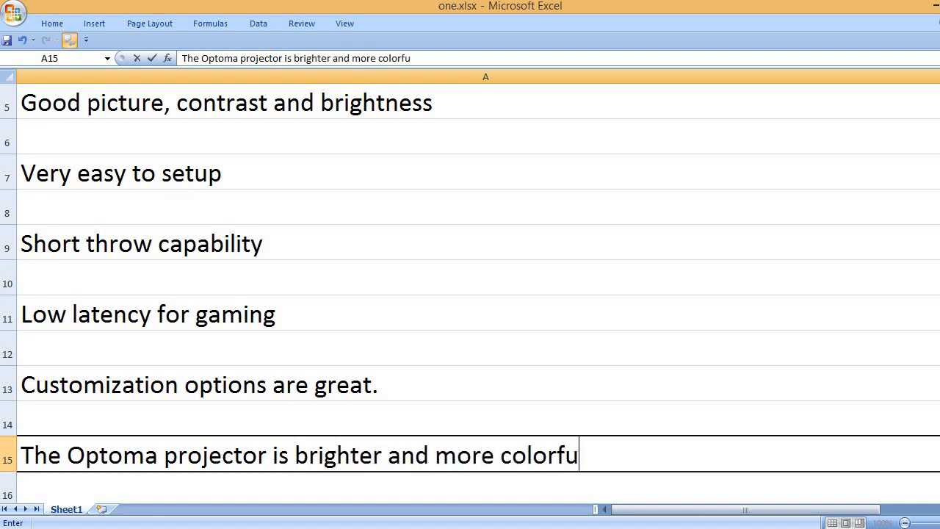
type("l ta")
key("BackSpace")
type("h")
type("an the riv")
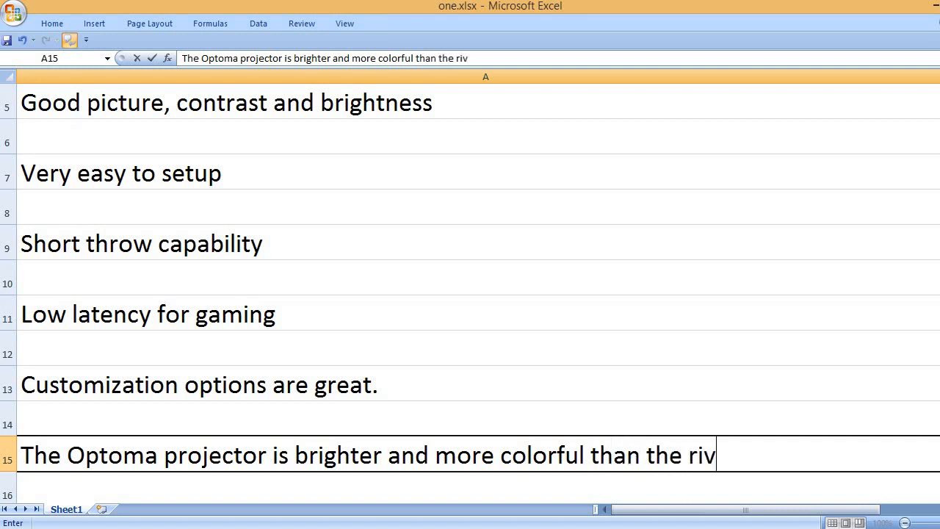
type("als")
key("Return")
key("Return")
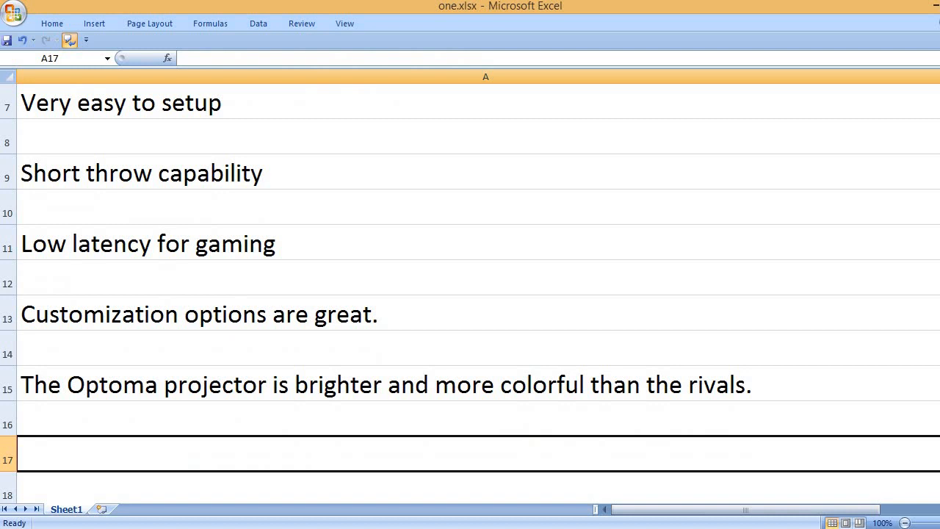
type("Super e")
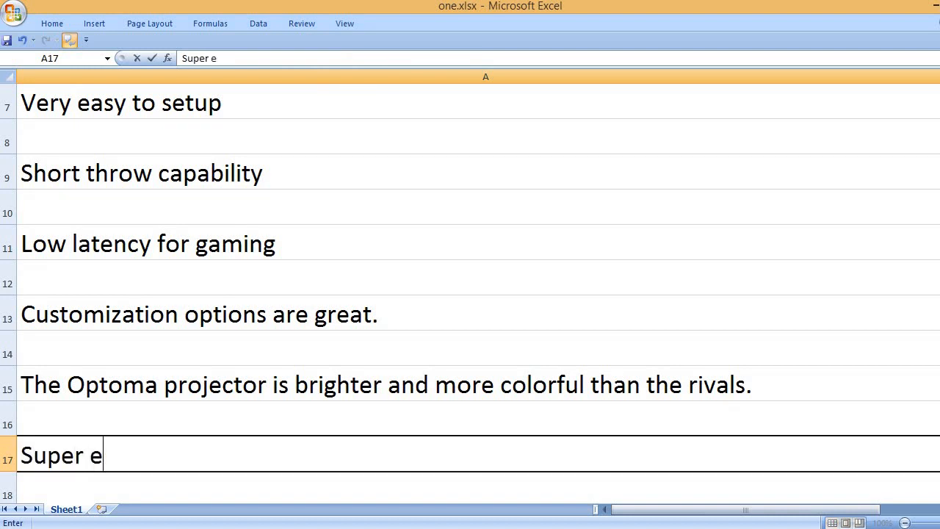
type("asy to use")
key("Return")
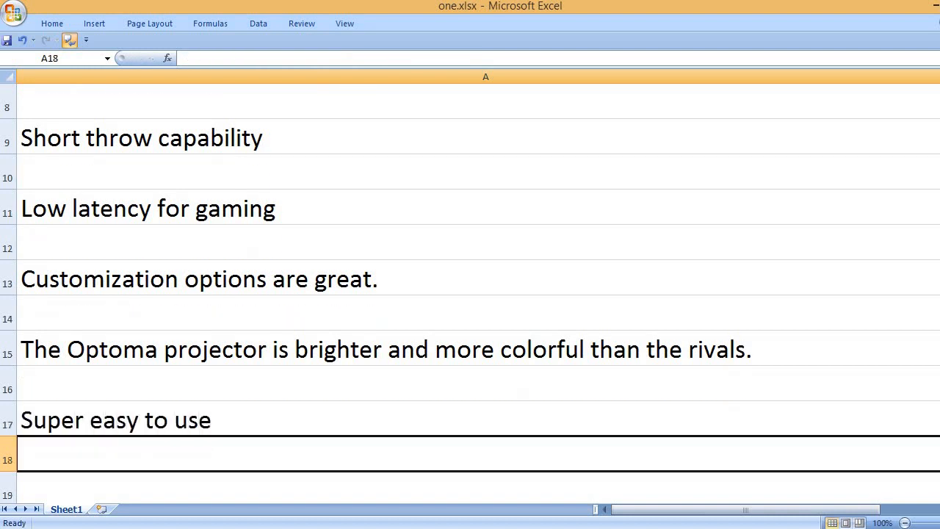
key("Return")
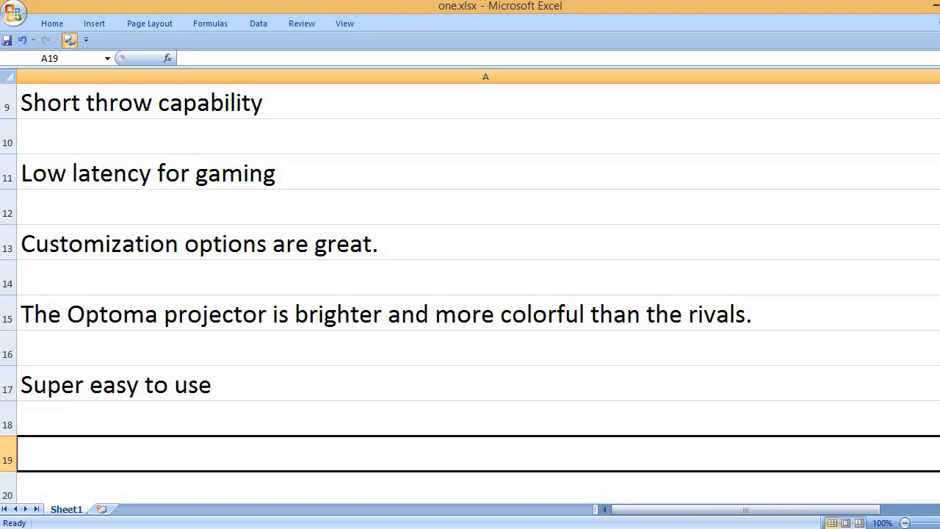
type("Eco")
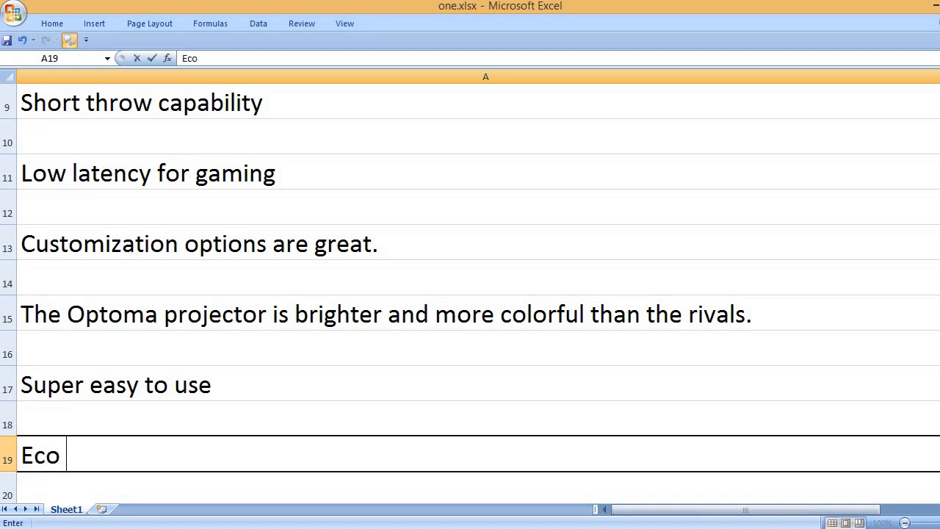
type(" mode ")
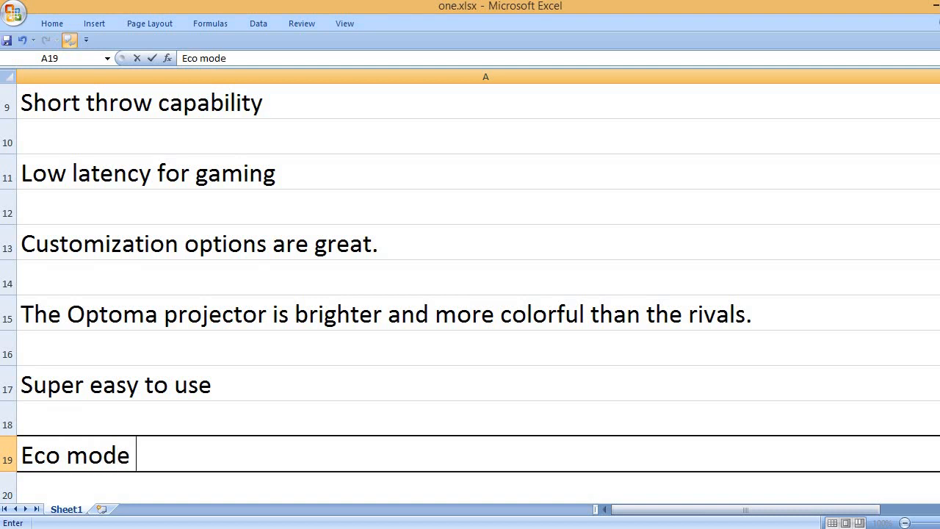
type("to exte")
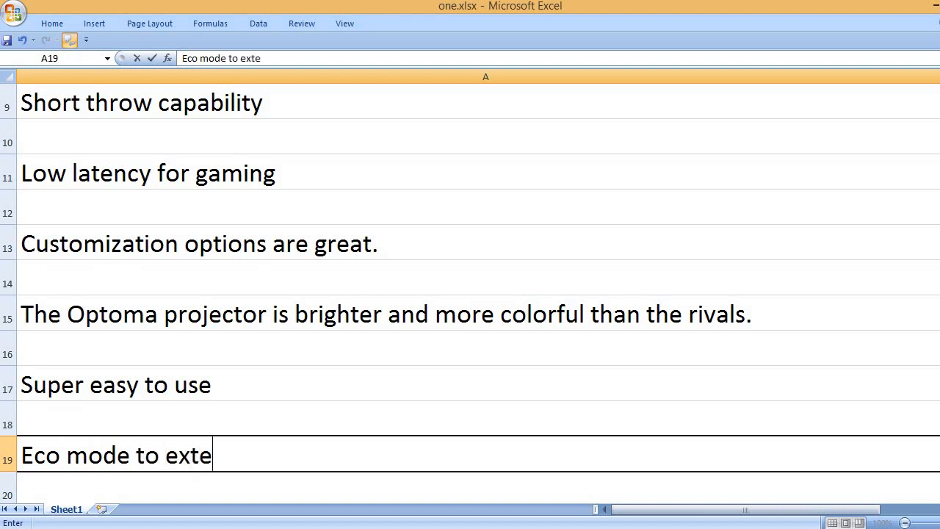
type("nd the lamp ")
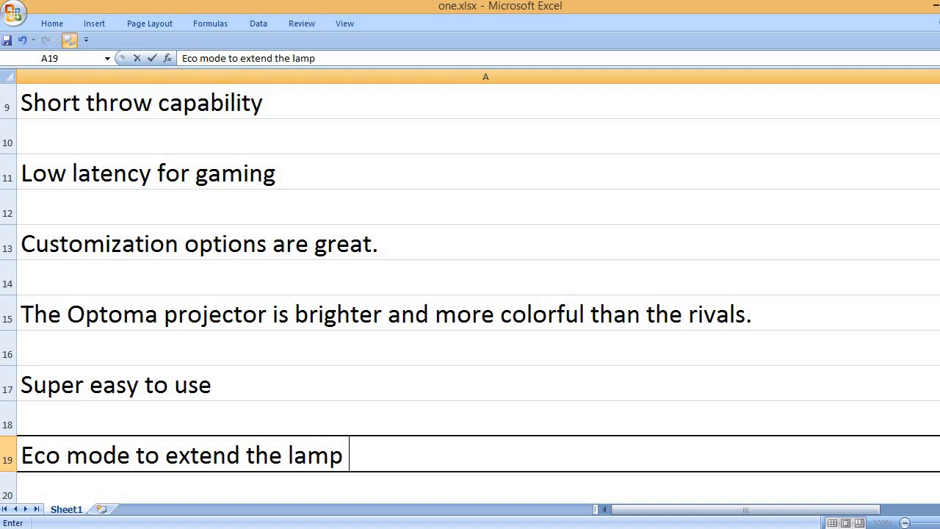
type("life")
Step: Add the Eco mode and easy menu navigation pros, correcting a typo
key("Return")
key("Return")
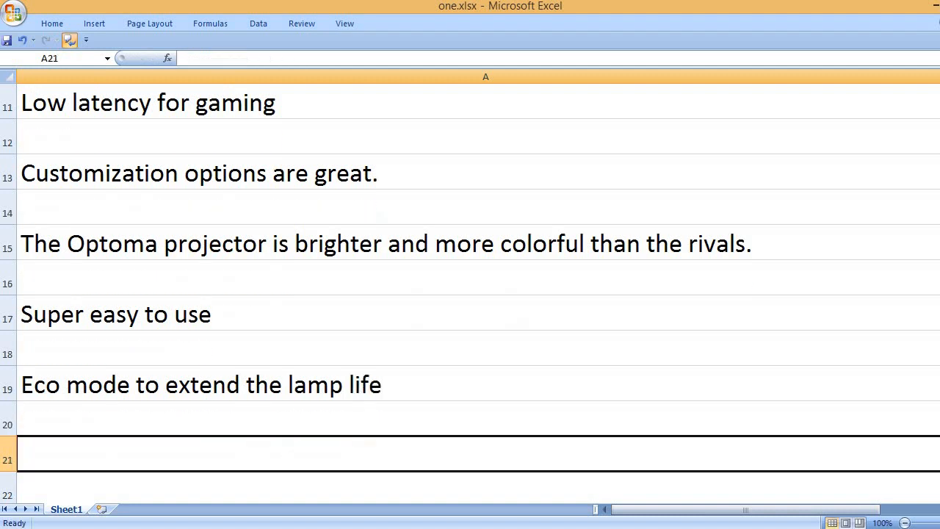
type("The ma")
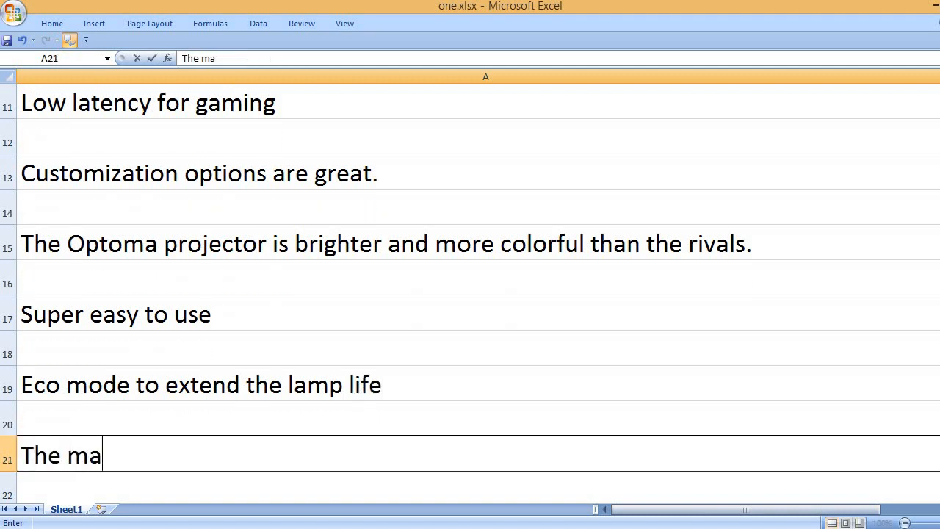
key("BackSpace")
type("enu is e")
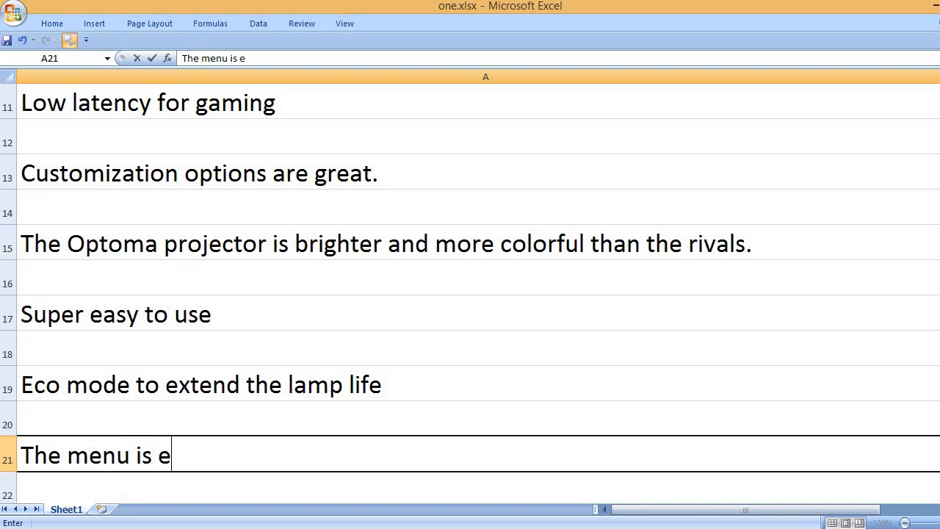
type("asy to naviga")
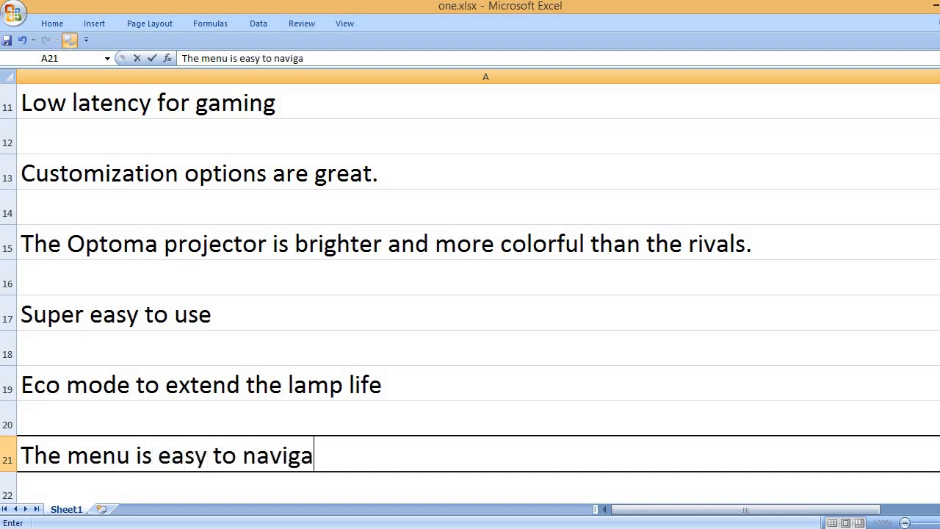
type("te.")
key("Return")
key("Return")
type("Full ")
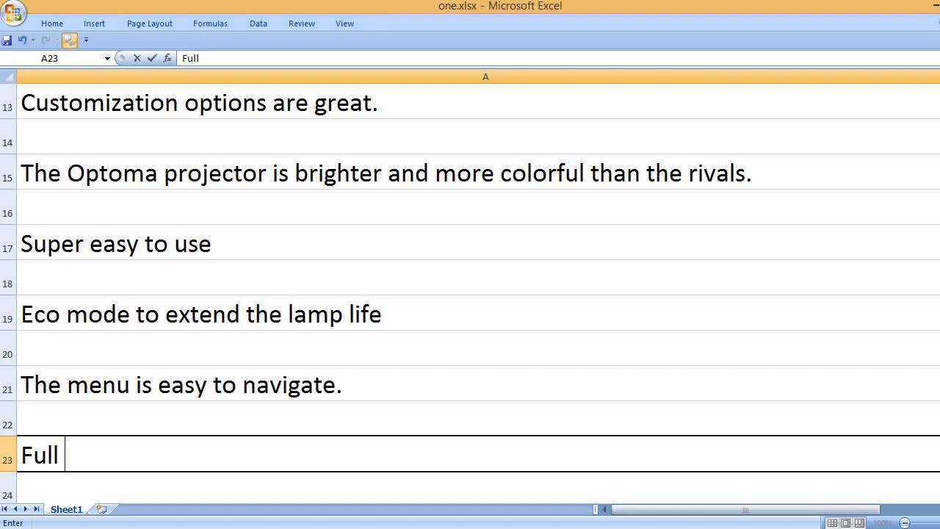
type("3D cap")
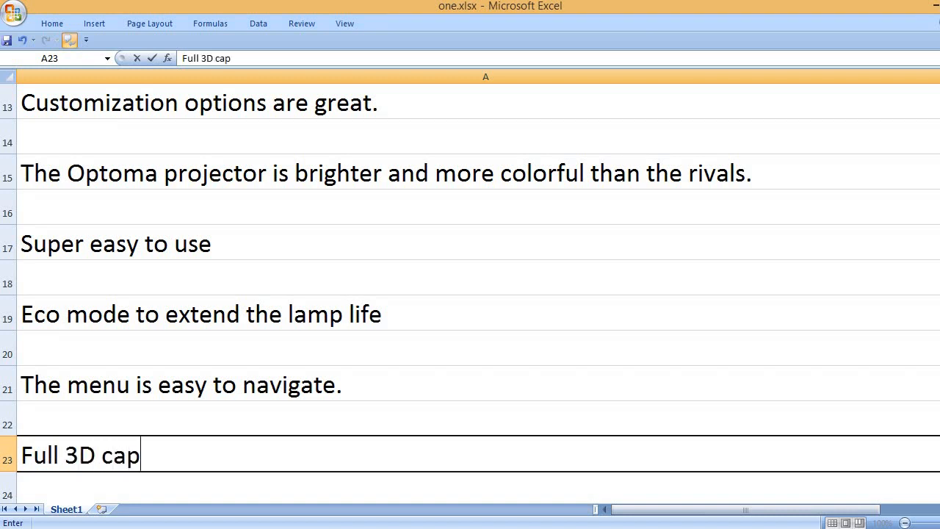
type("ability")
Step: Add Full 3D capability and 'Overall, great value for the money' lines
key("Return")
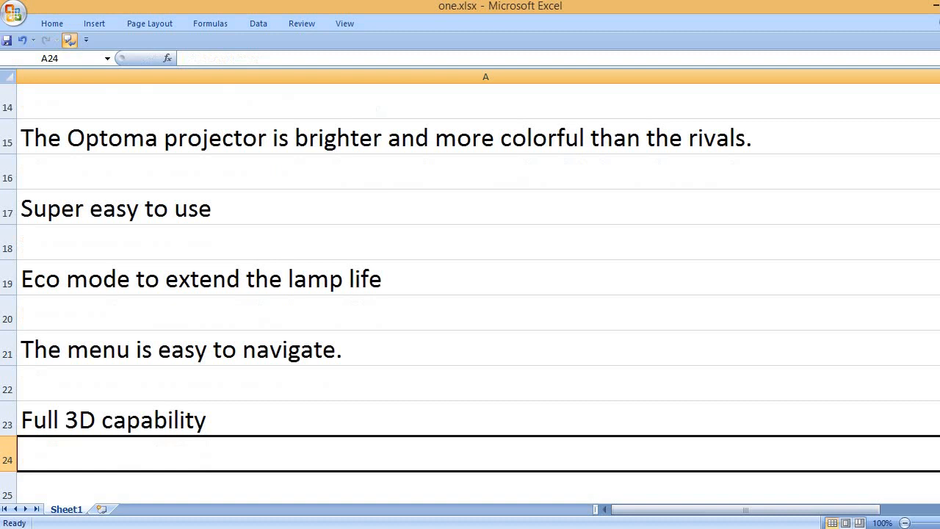
key("Return")
type("Ov")
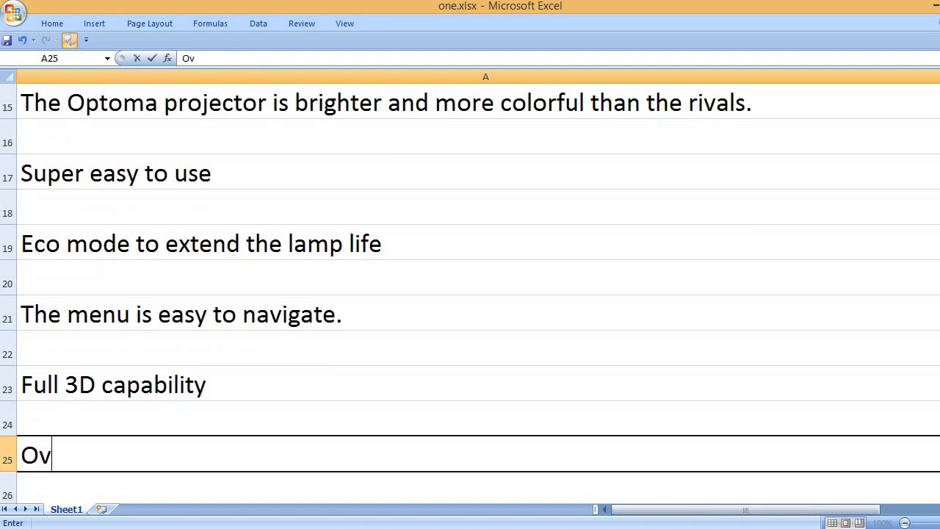
type("erall, grea")
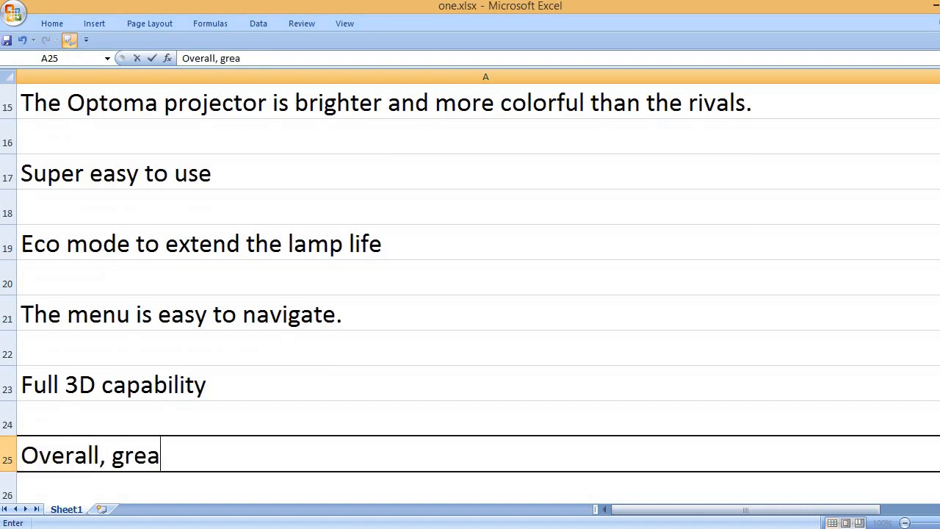
type("t value for th")
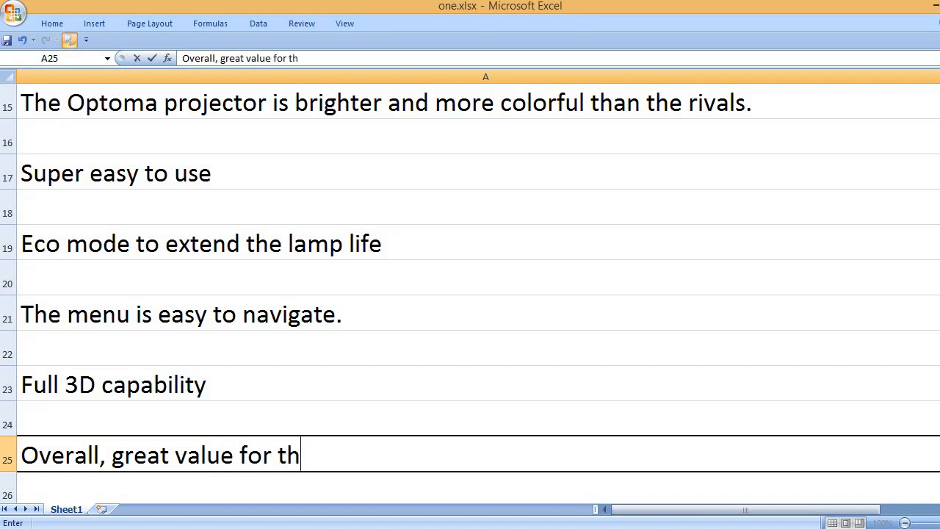
type("e money")
key("Return")
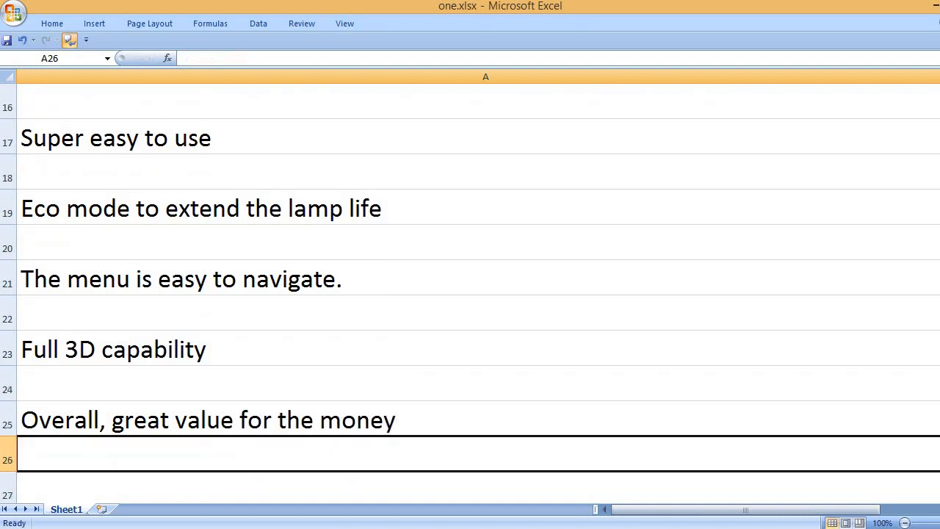
Step: Add the CONS heading and the fan noise drawback, fixing misspellings
key("Return")
type("CON")
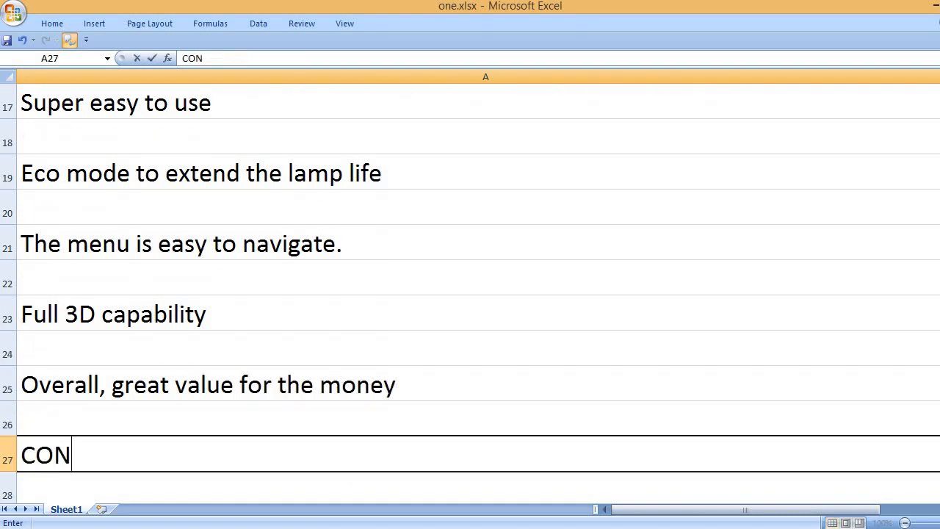
type("S")
key("Return")
key("Return")
type("T")
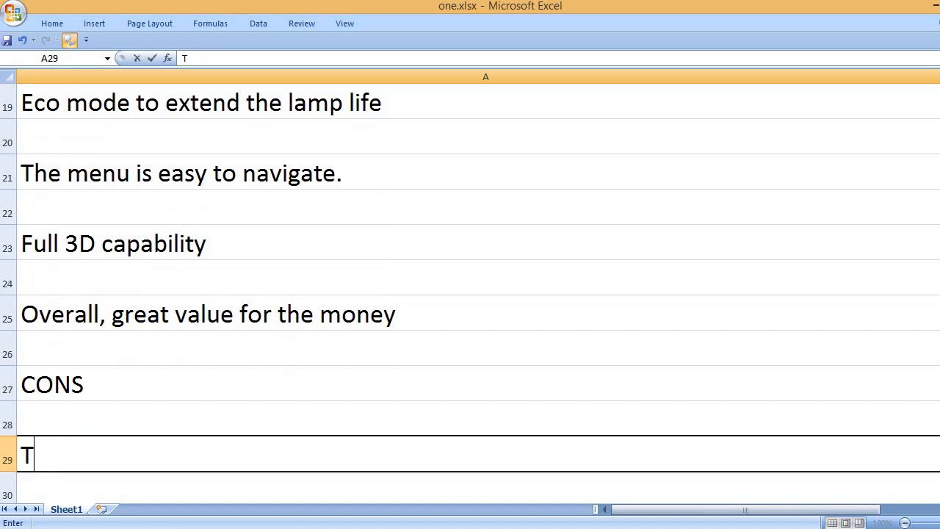
type("he fan ")
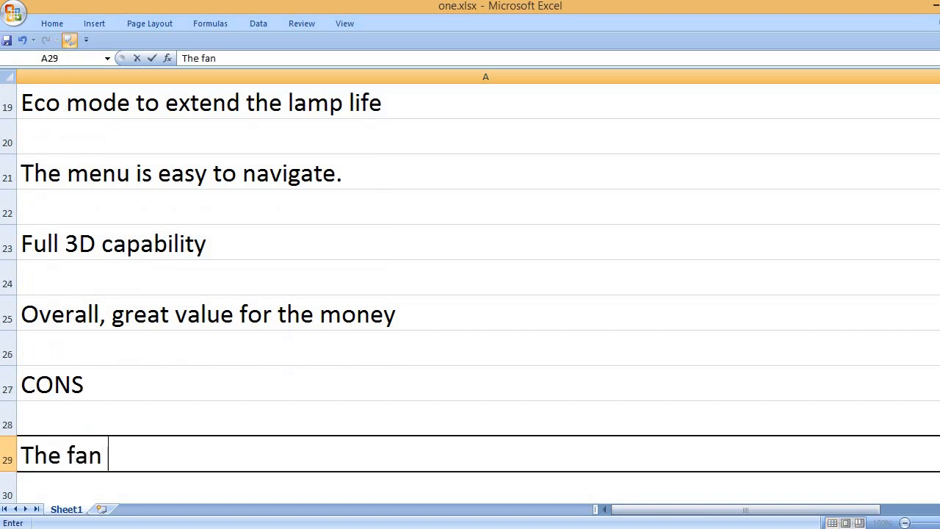
type("noi")
type("se is")
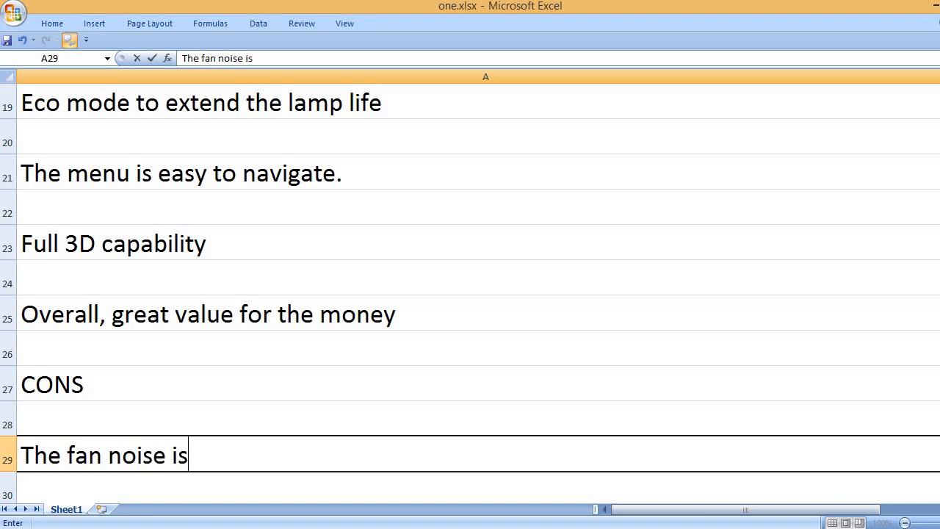
type(" a")
key("BackSpace")
key("BackSpace")
type("a ")
type("bi")
key("BackSpace")
key("BackSpace")
key("BackSpace")
key("BackSpace")
key("BackSpace")
type("s a bit l")
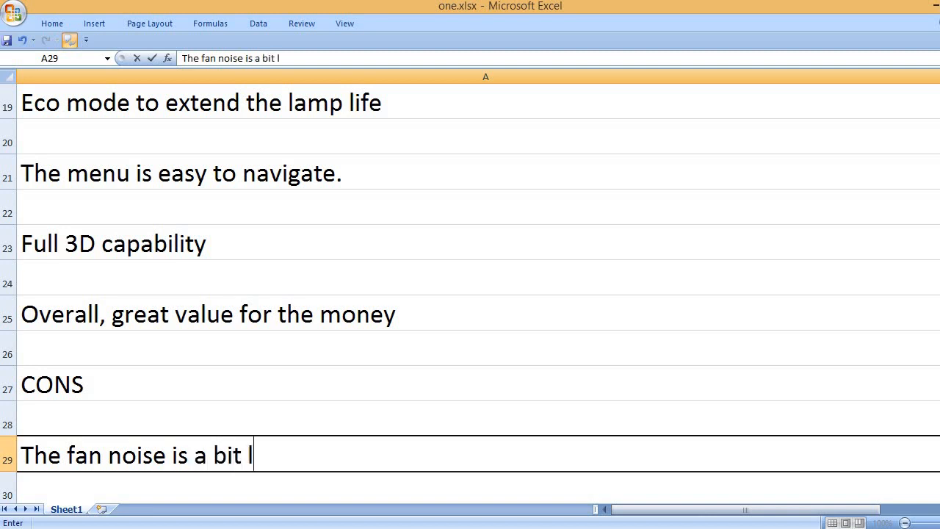
type("ouder th")
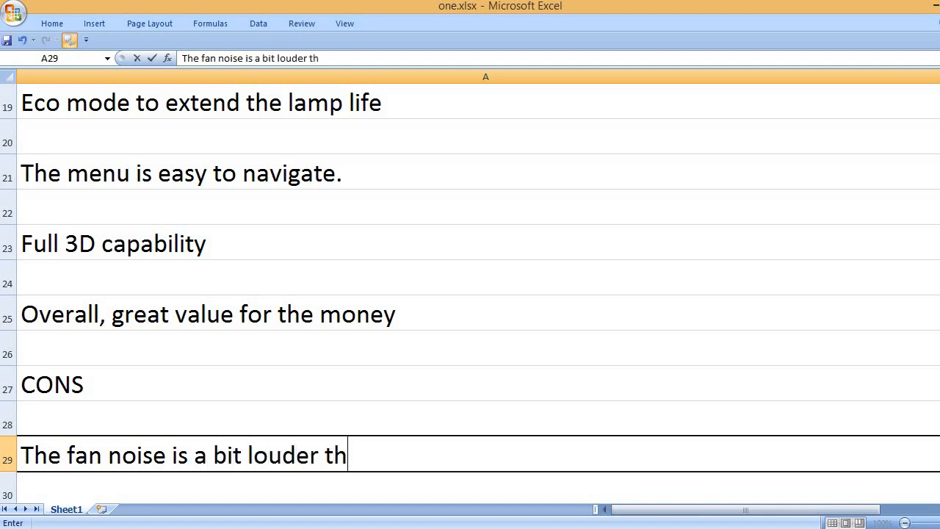
type("an expecte")
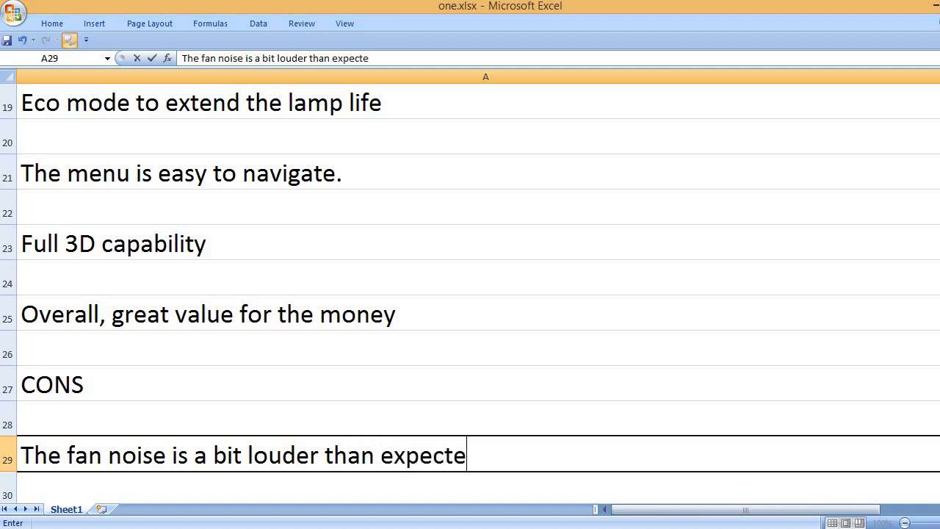
type("d.")
key("Return")
key("Return")
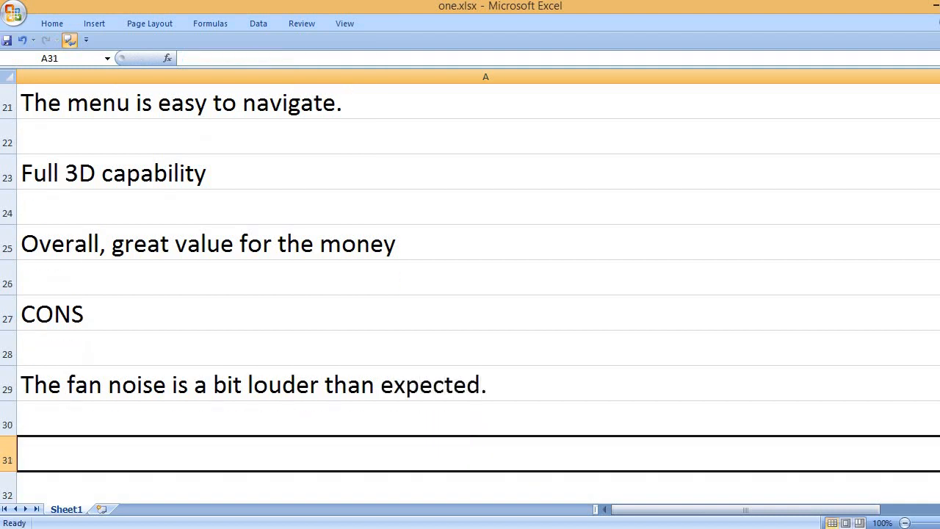
type("Th")
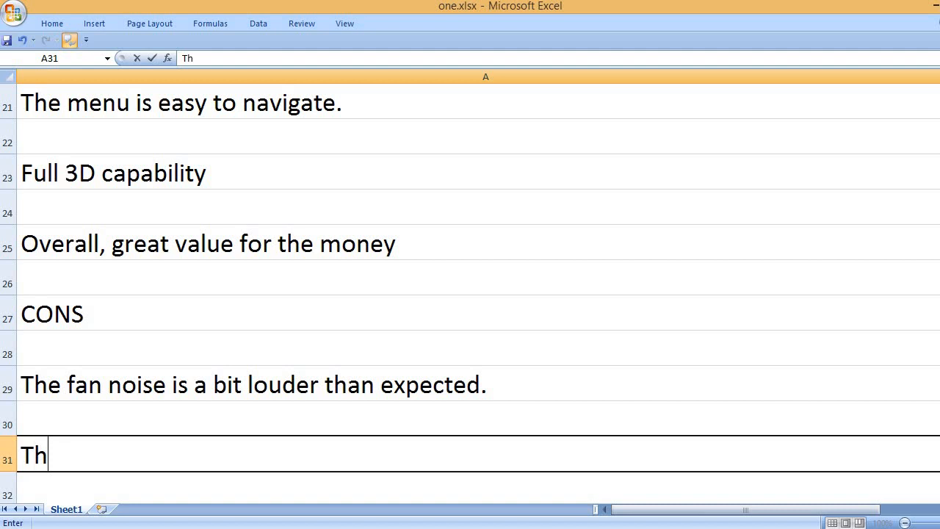
type("e built")
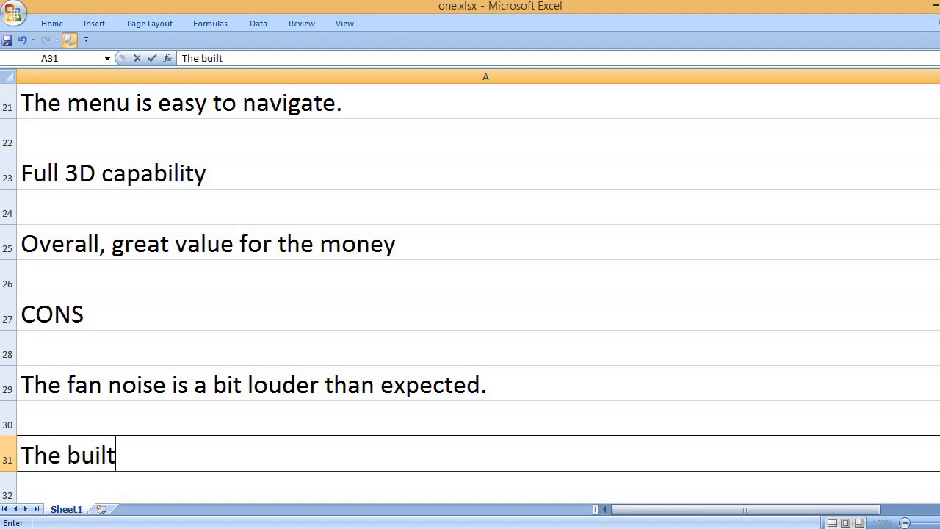
type("-in speak")
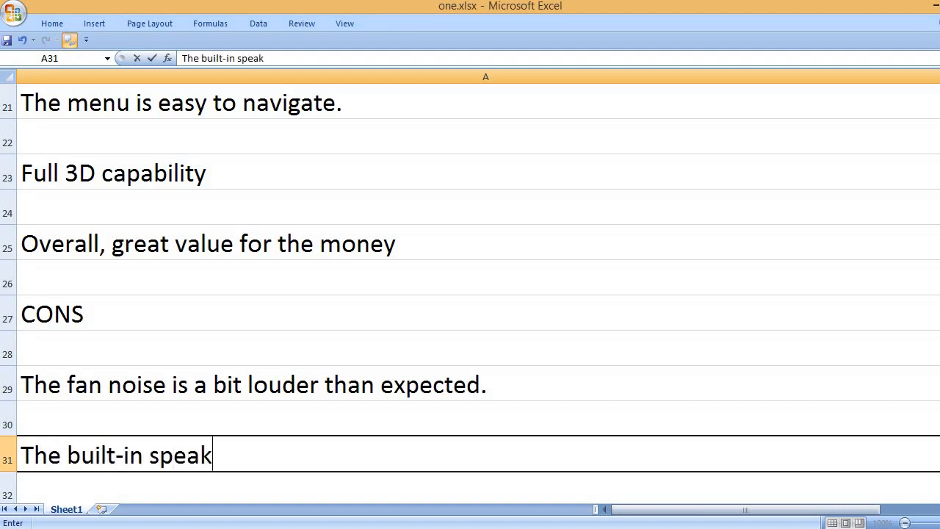
type("ers are not v")
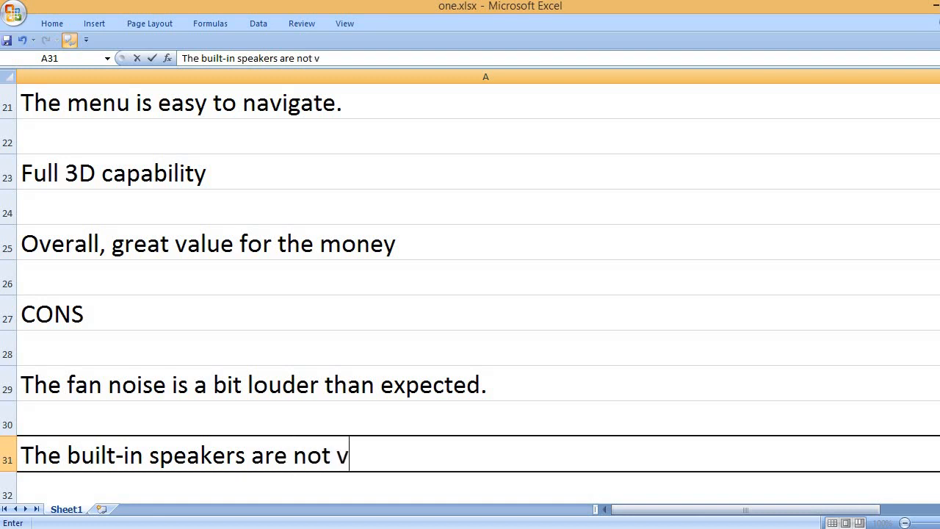
type("ery powerful.")
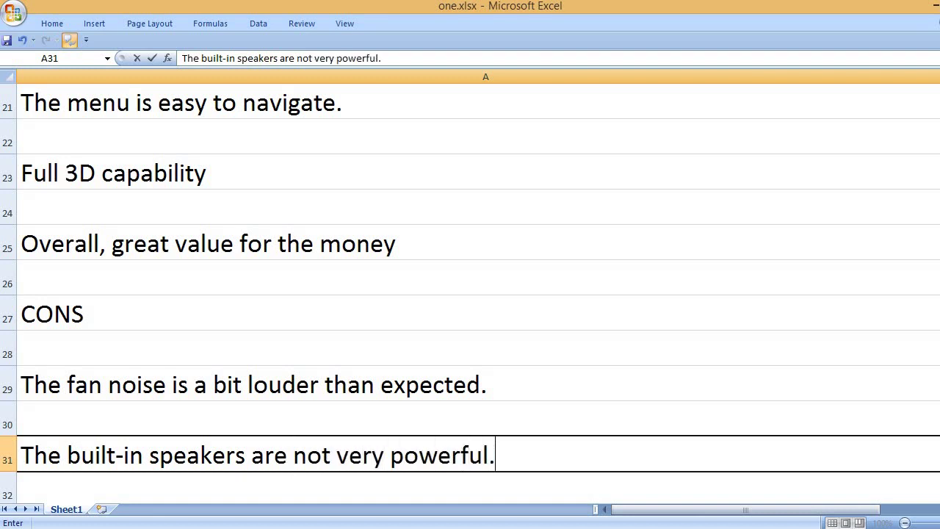
Step: Add the weak built-in speakers and missing zoom function drawbacks
key("Return")
key("Return")
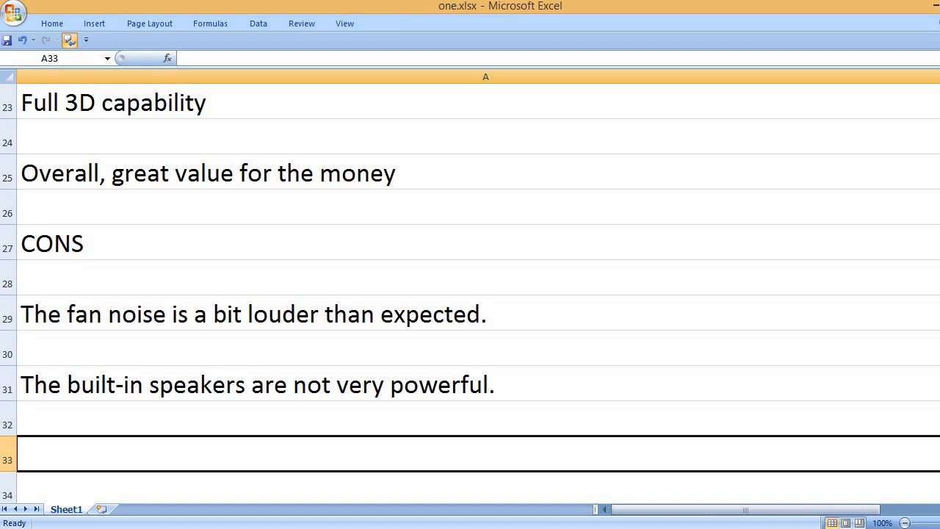
type("N")
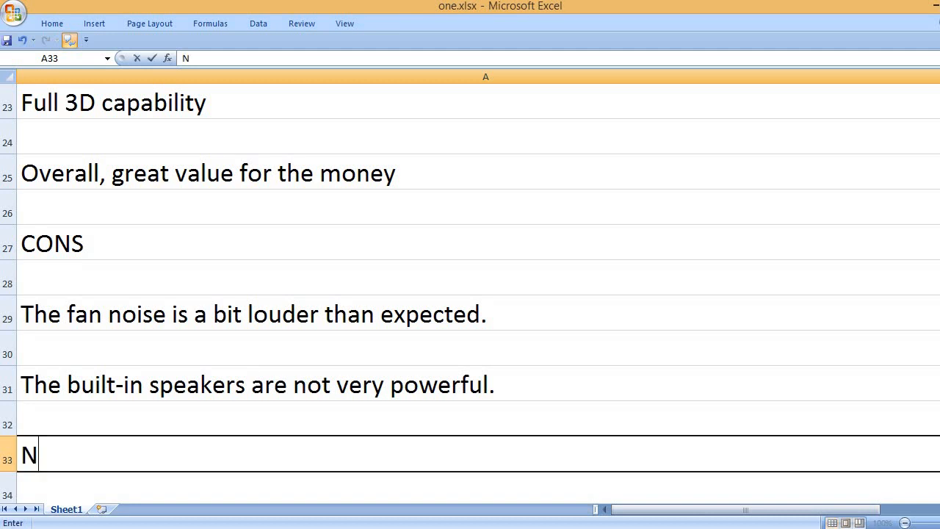
type("o zoom ")
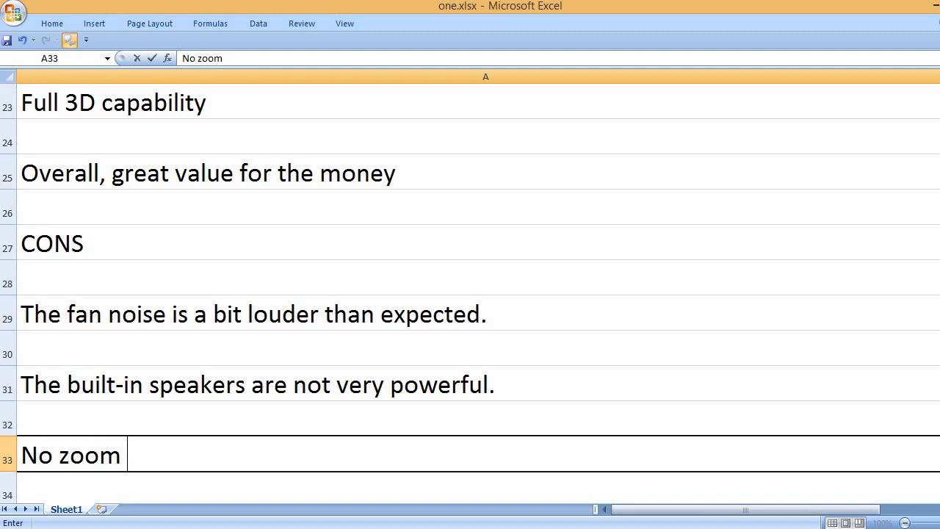
type("function, ")
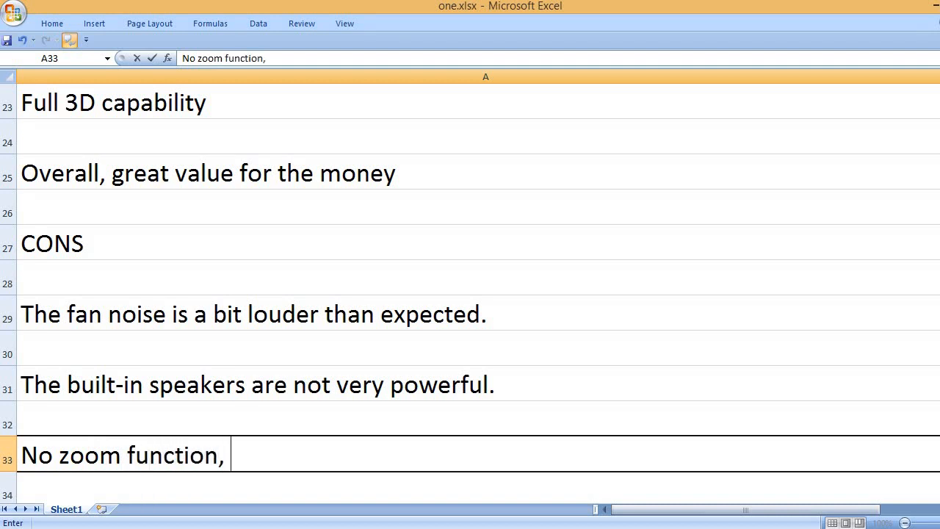
type("so you have")
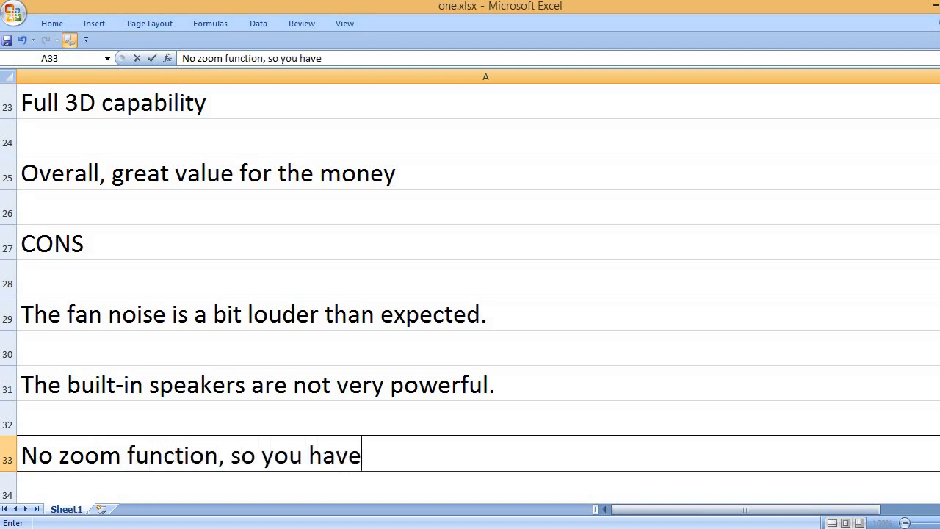
type(" to move the ")
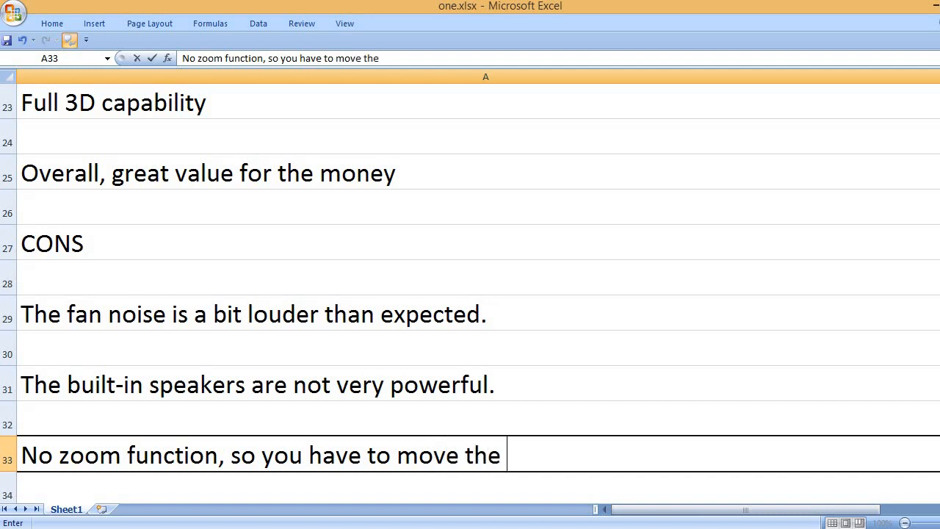
type("projec")
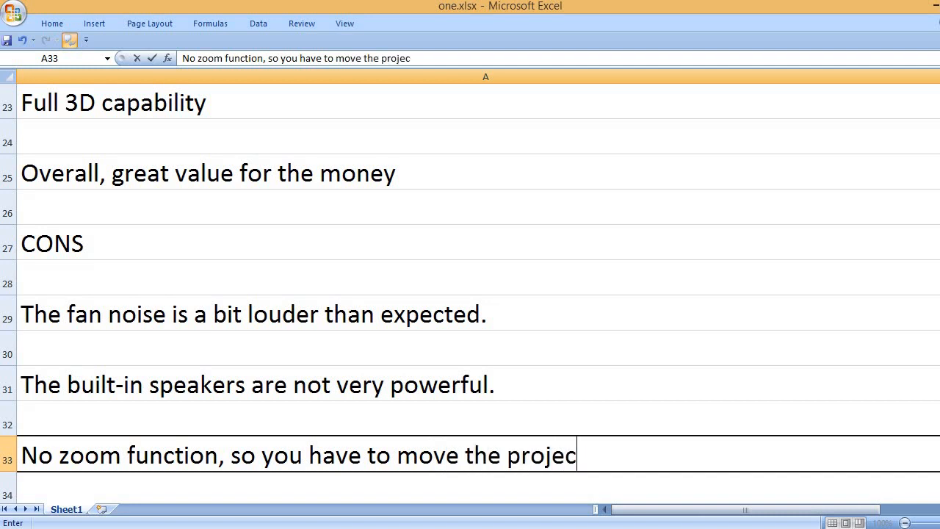
type("tor phy")
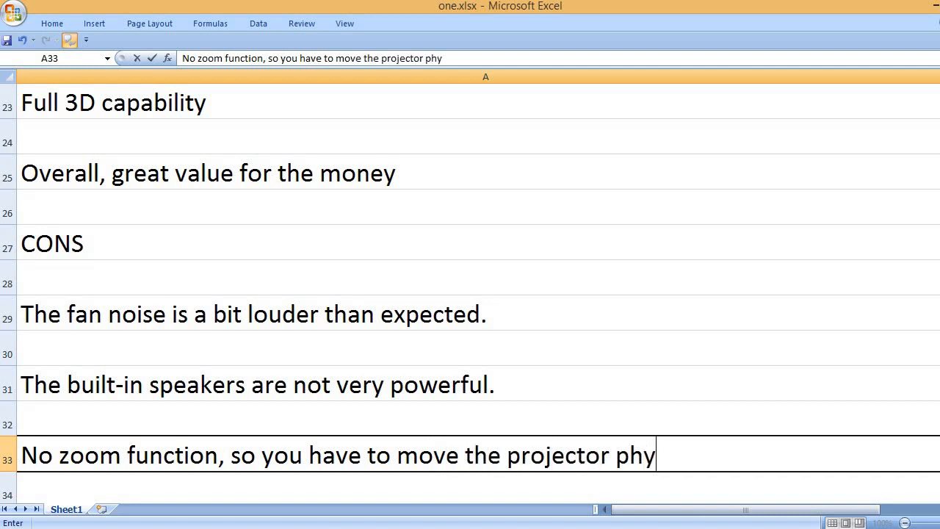
type("sically.")
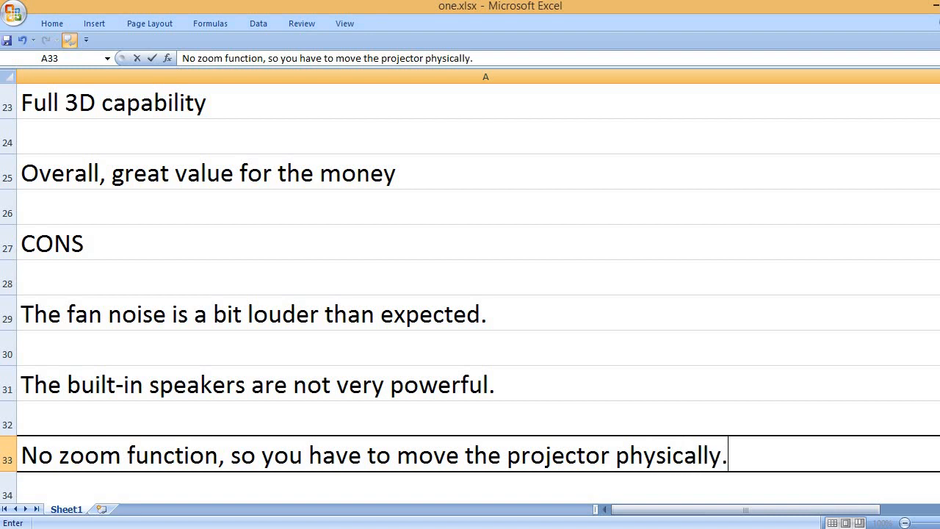
key("Return")
key("Return")
type("KE")
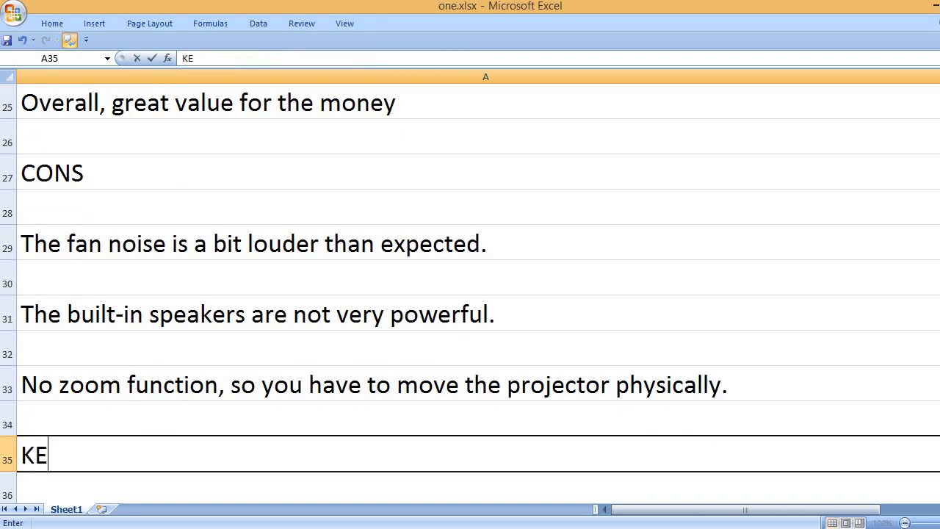
type("Y FEATURES")
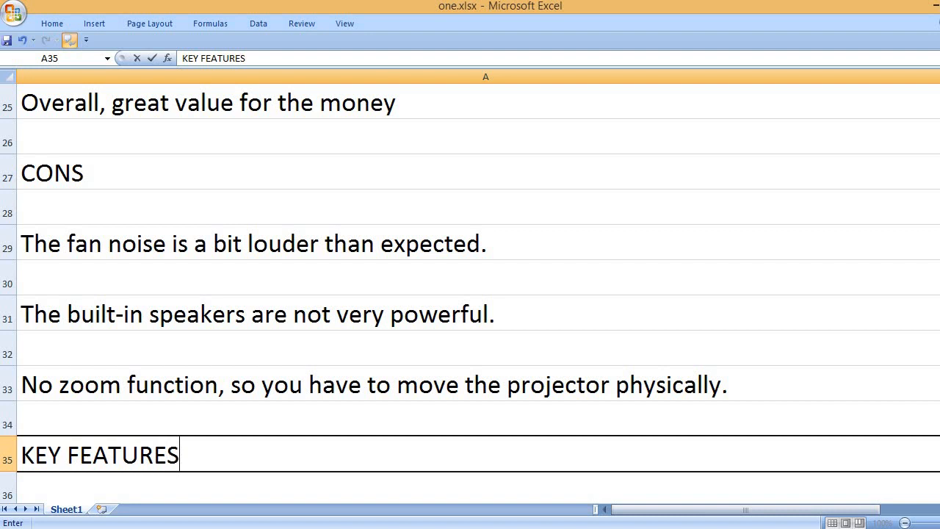
Step: Add the KEY FEATURES heading with 1080p native resolution and 3000 lumens brightness
key("Return")
key("Return")
type("10")
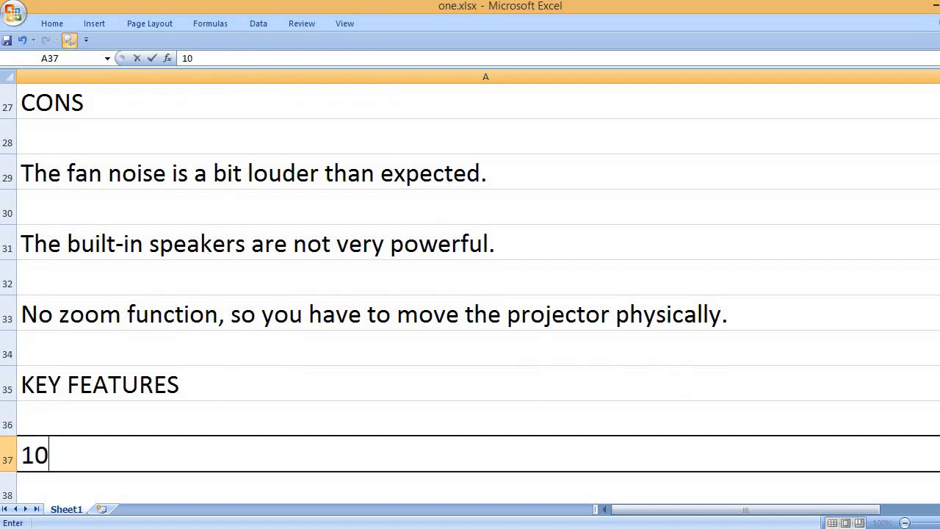
type("80")
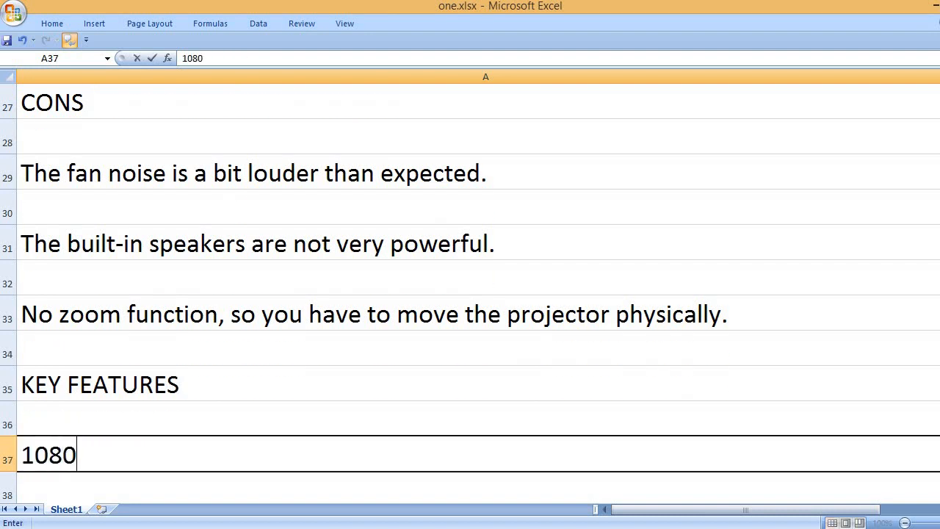
type("p native re")
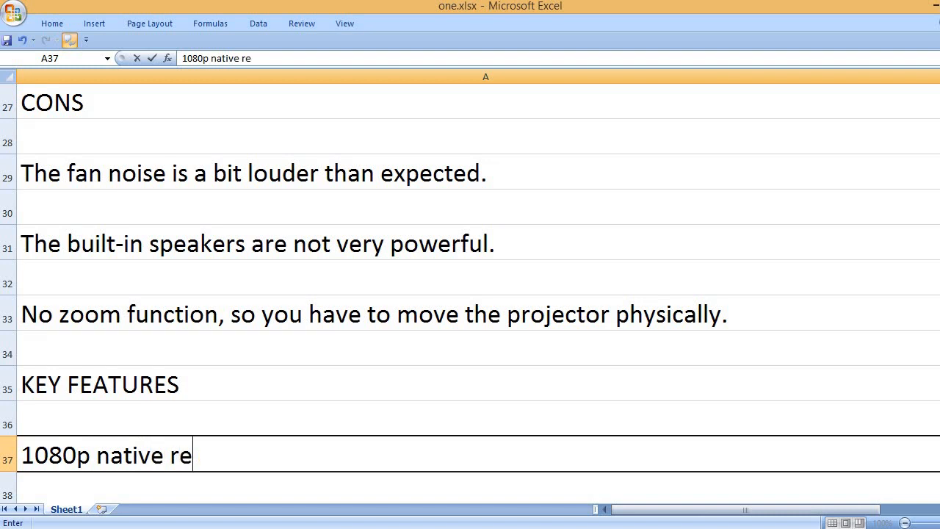
type("solution")
key("Return")
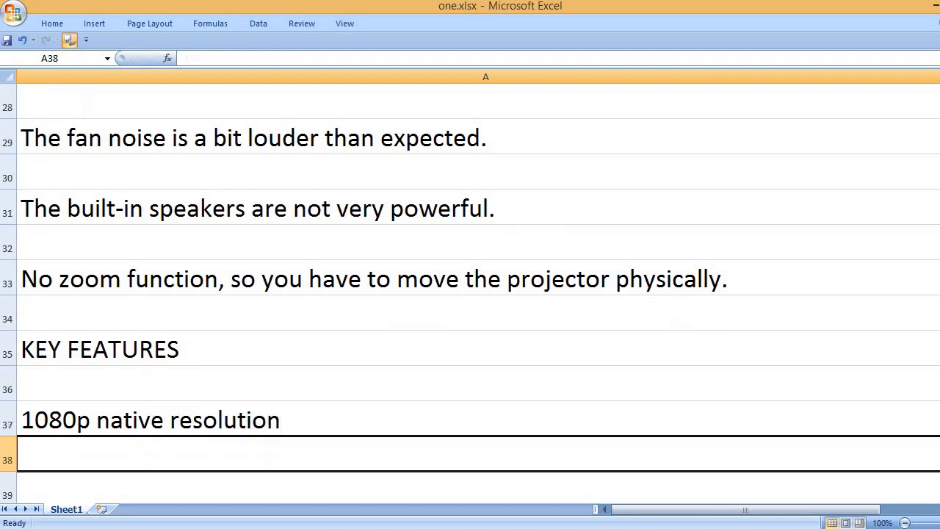
key("Return")
type("3000")
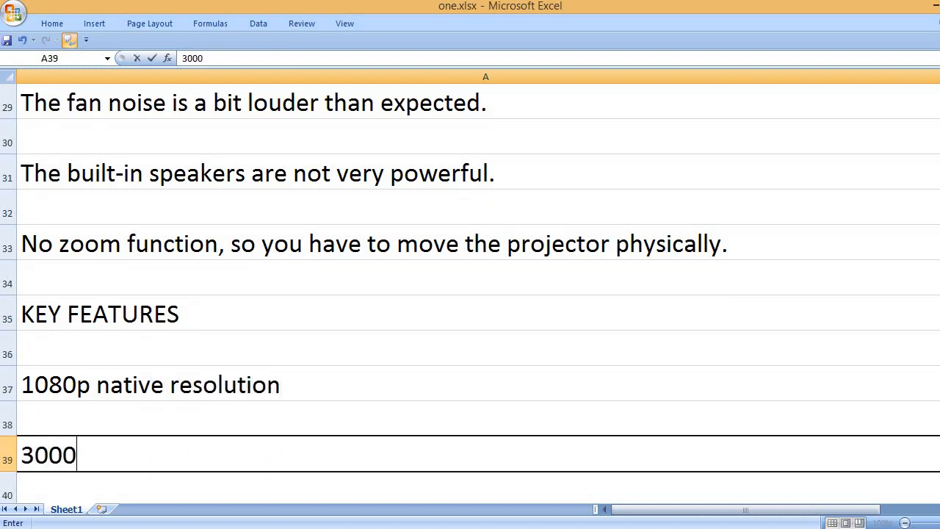
type(" lumens brightne")
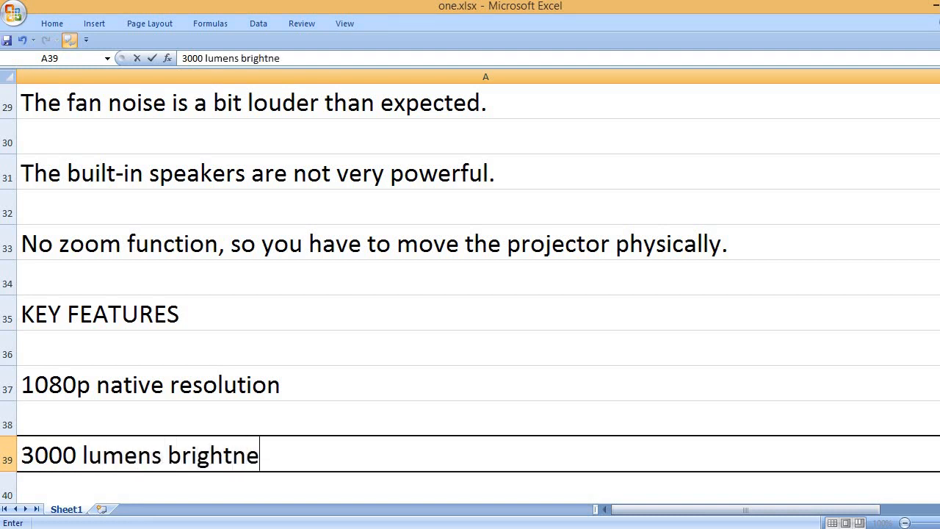
type("ss")
key("Return")
key("Return")
type("2")
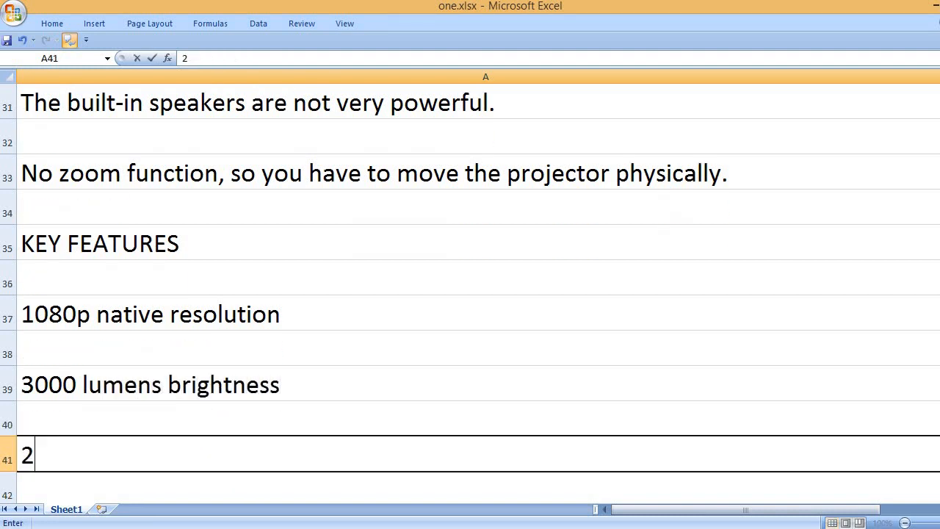
type("8000")
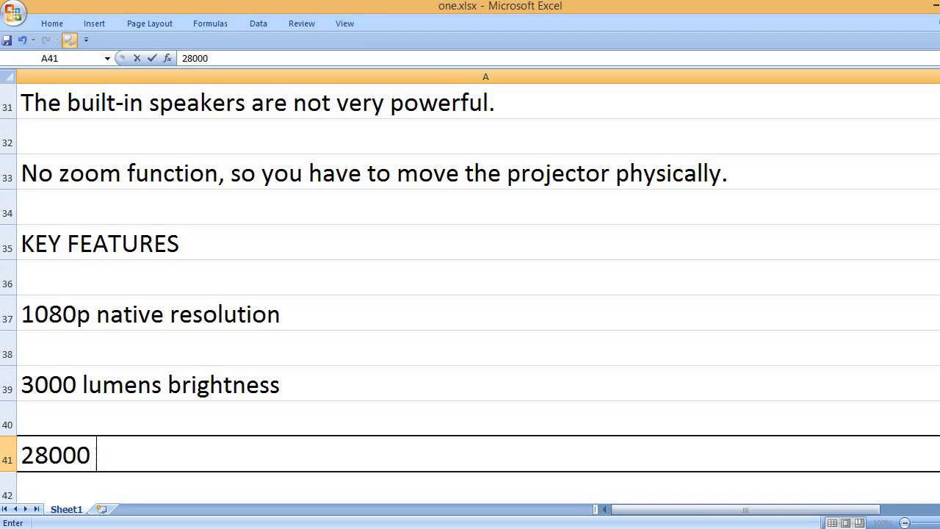
type(" is to")
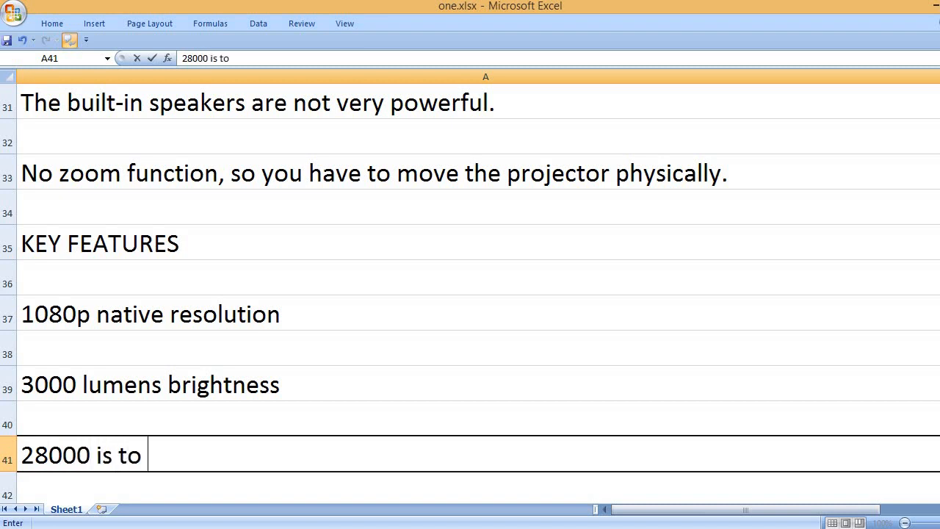
type(" 1 contras")
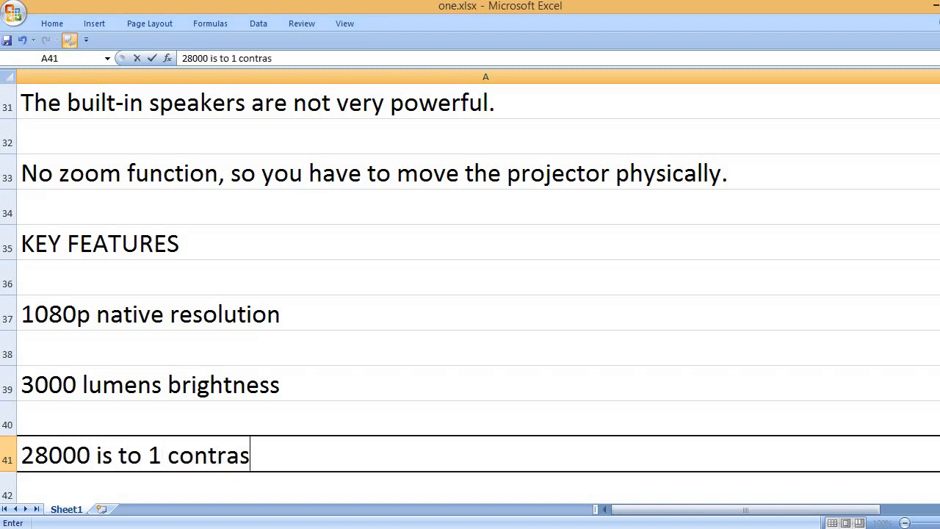
type("t a")
Step: Add the 28000:1 contrast ratio and sRGB display profile features
key("BackSpace")
type("ratio")
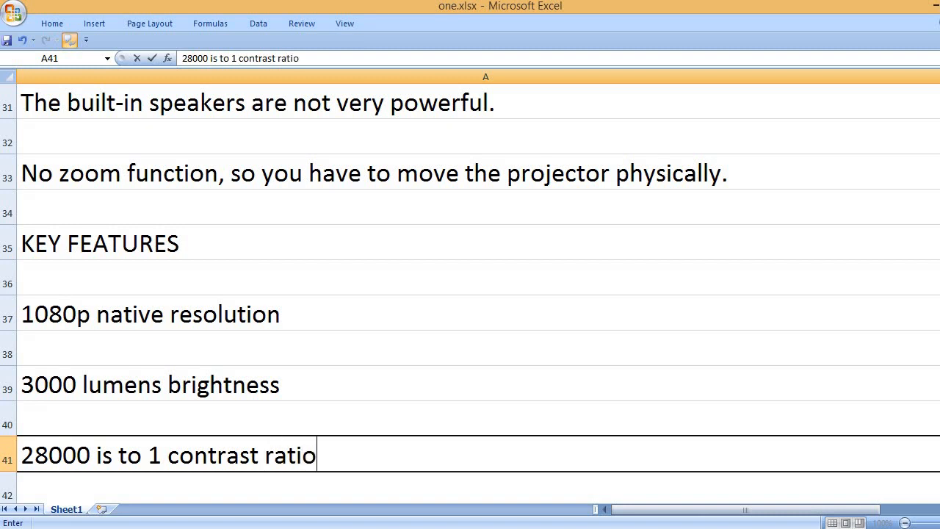
key("Return")
key("Return")
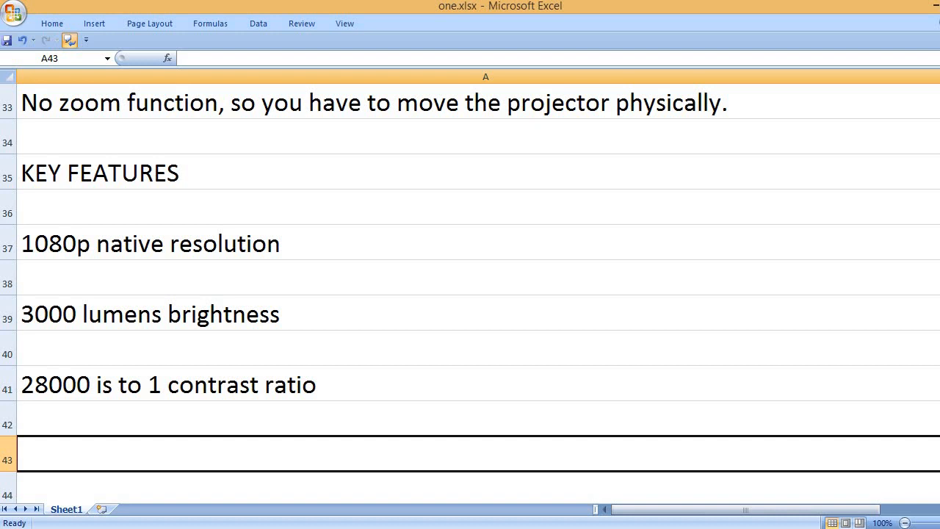
type("sRGB ")
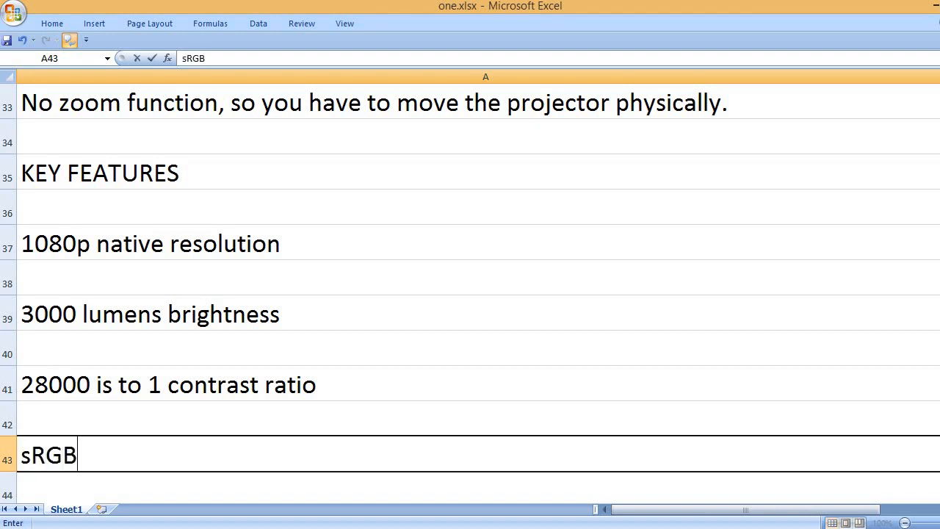
type("disp")
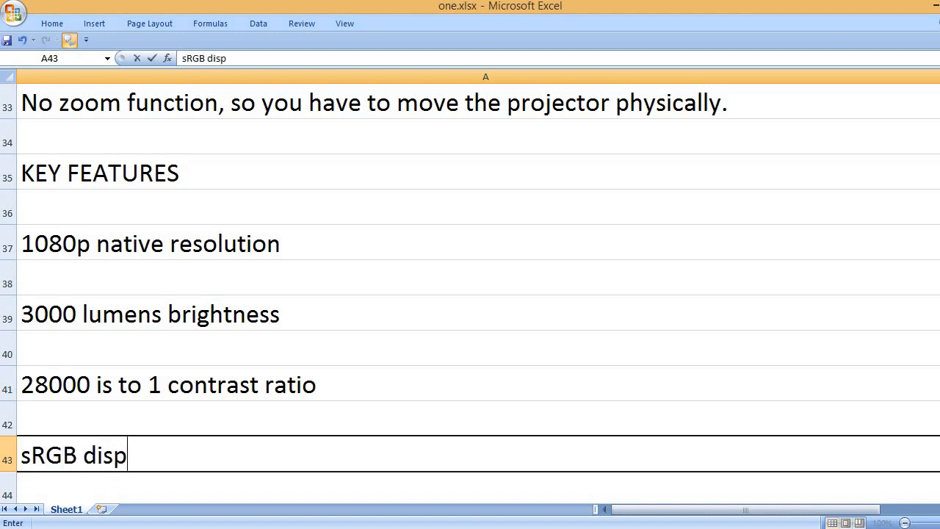
type("lay profile")
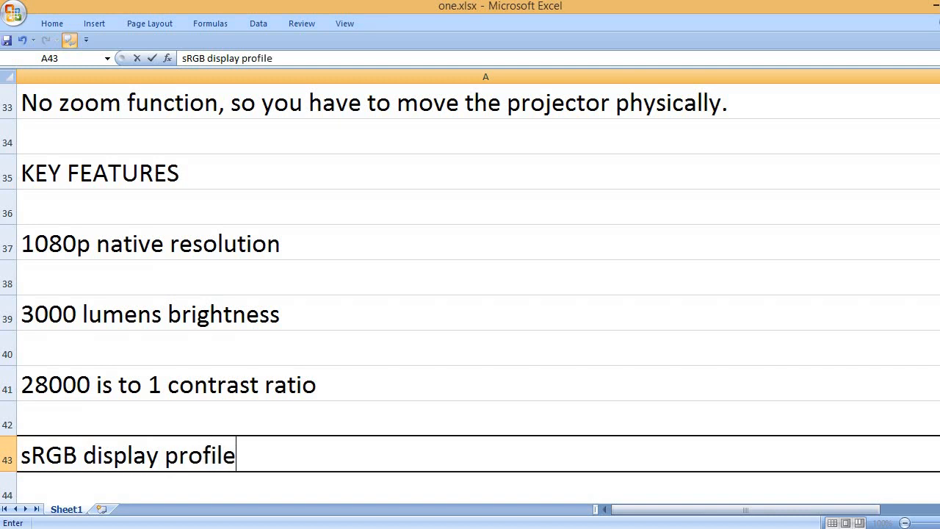
key("Return")
key("Return")
type("D")
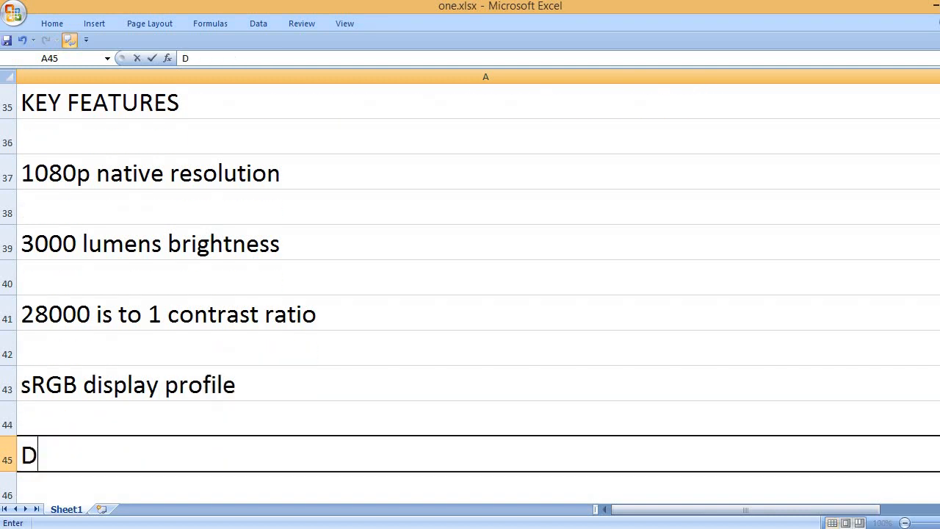
type("arbeeVi")
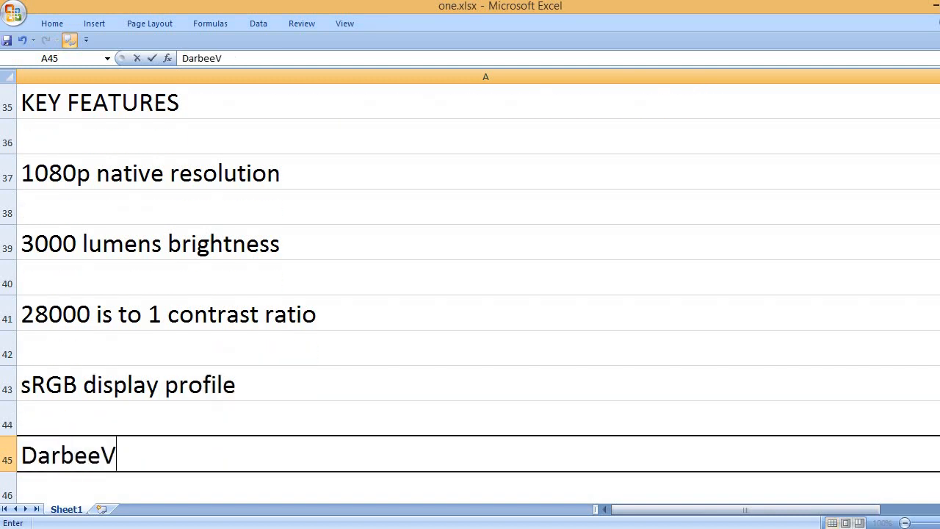
type("sion")
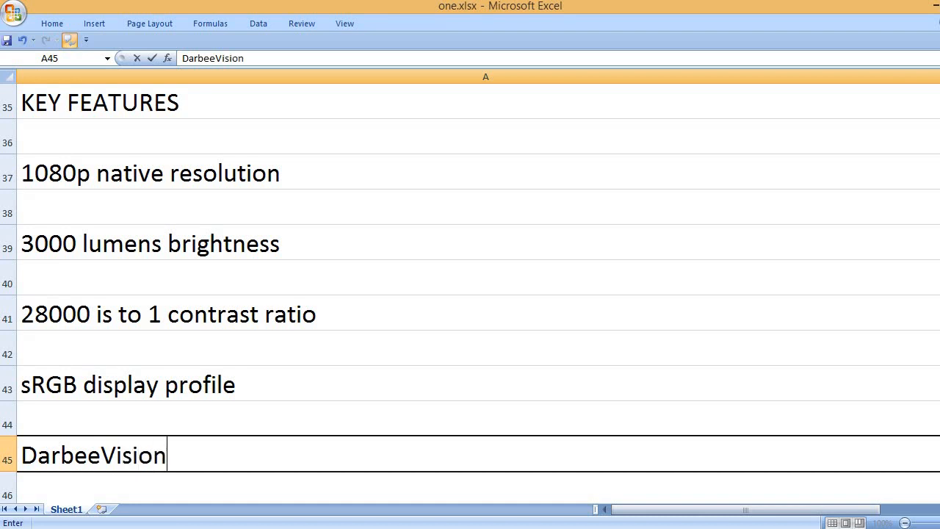
type(" im")
type("age process")
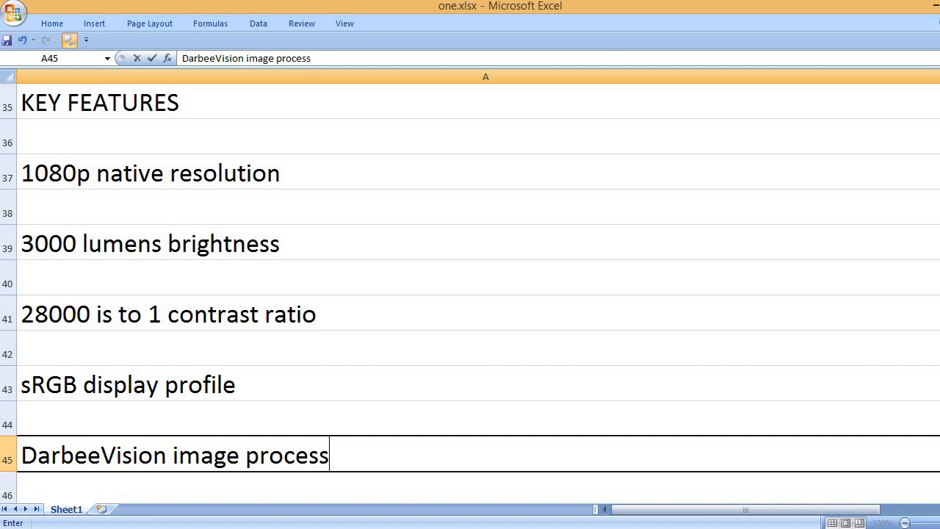
type("or")
Step: Add DarbeeVision image processor, Full 3D and 100-inch image from under 4 feet features
key("Return")
key("Return")
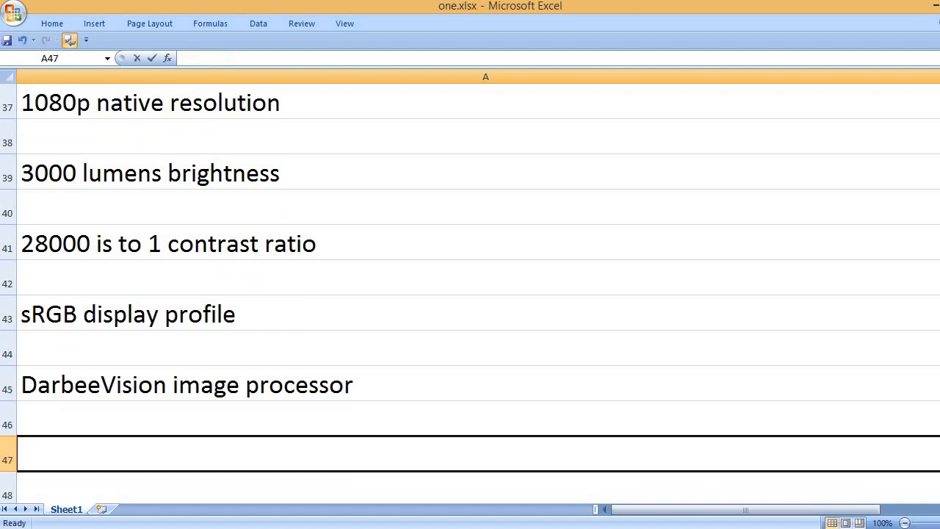
type("Full 3")
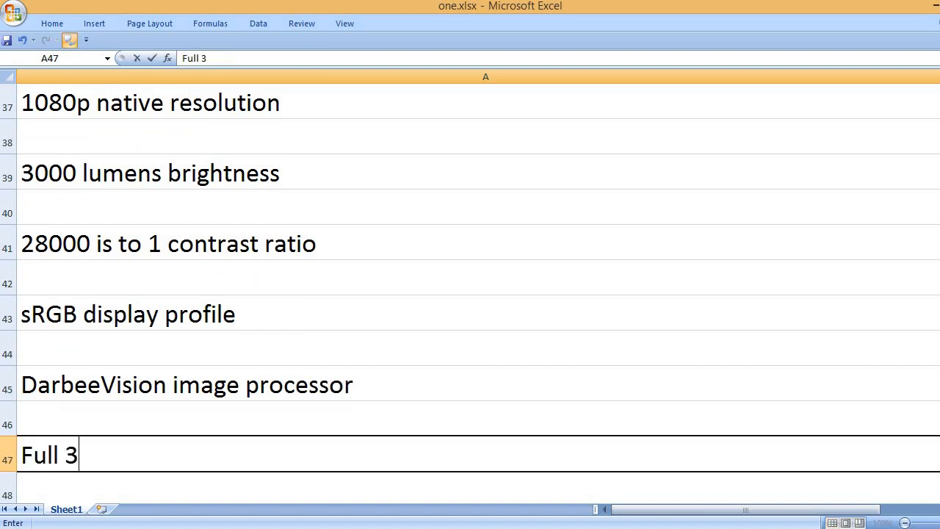
type("D")
key("Return")
key("Return")
type("1")
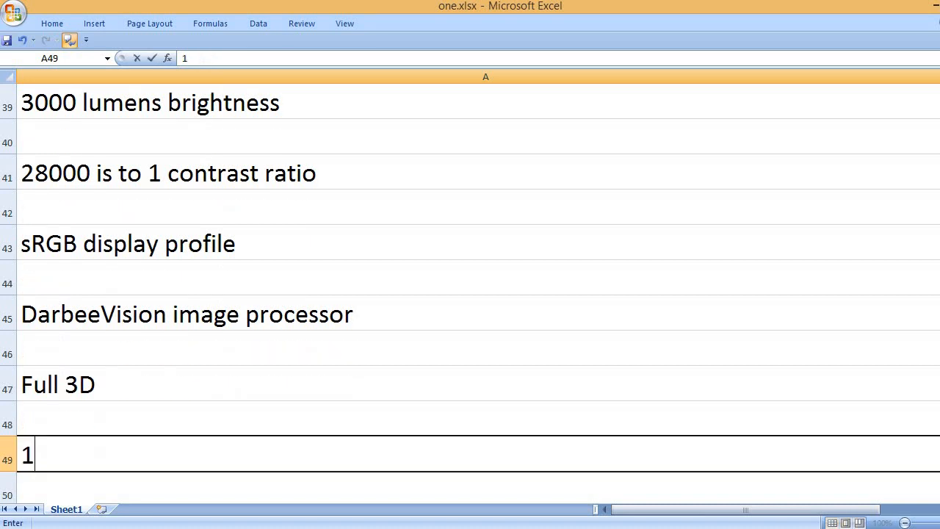
type("00 inc")
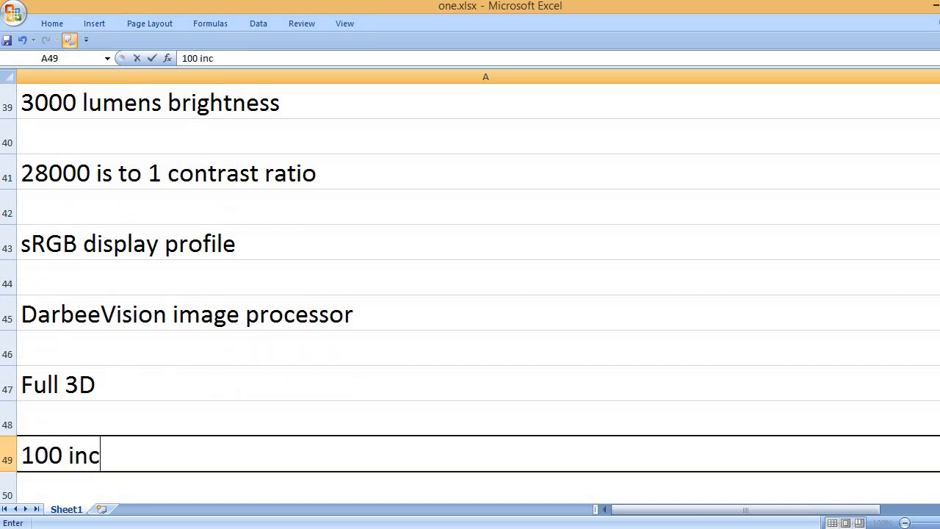
type("hes image ")
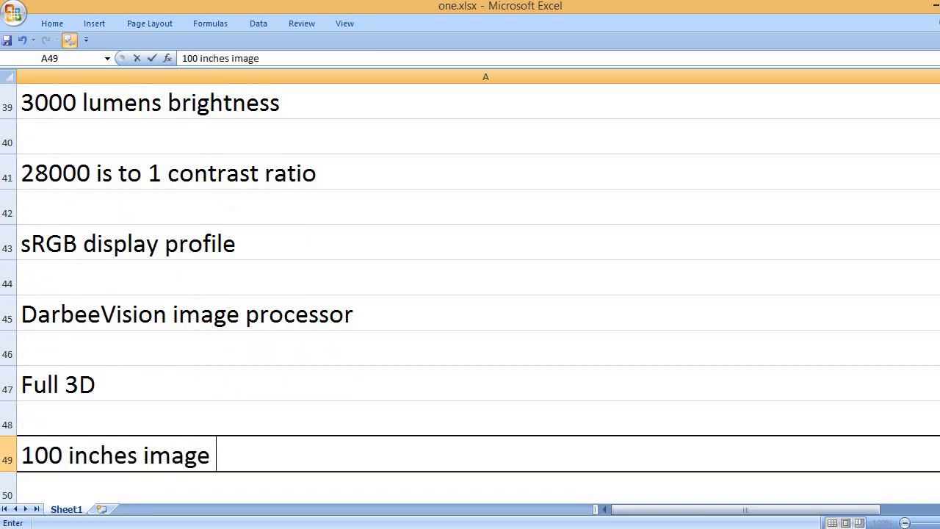
type("from less")
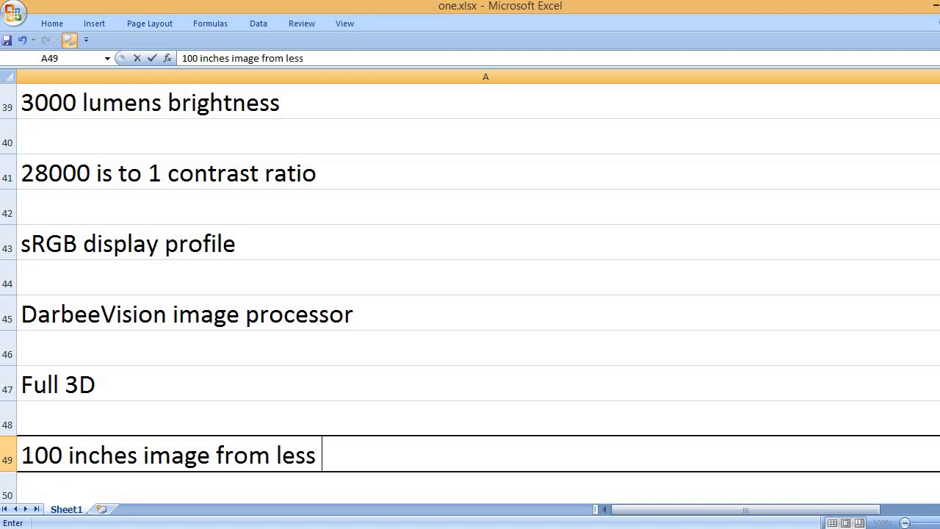
type(" than 4 fee")
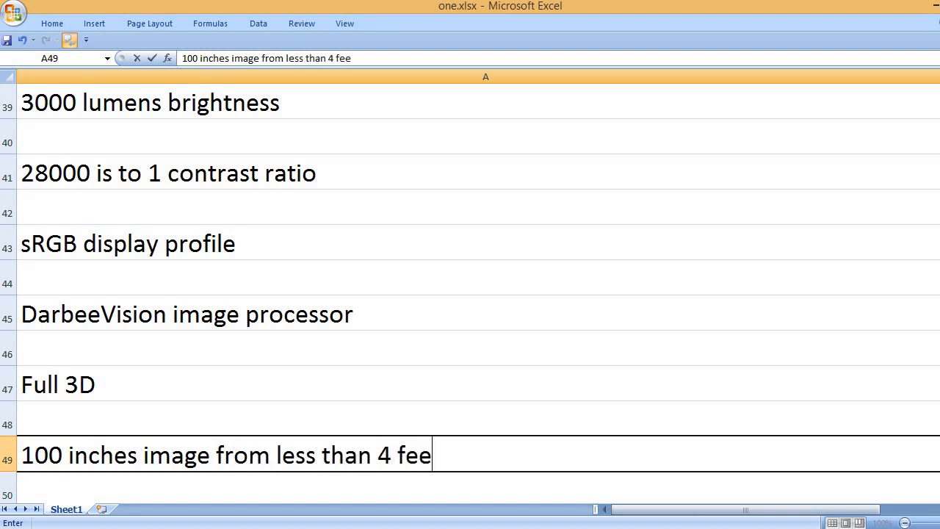
type("t distanc")
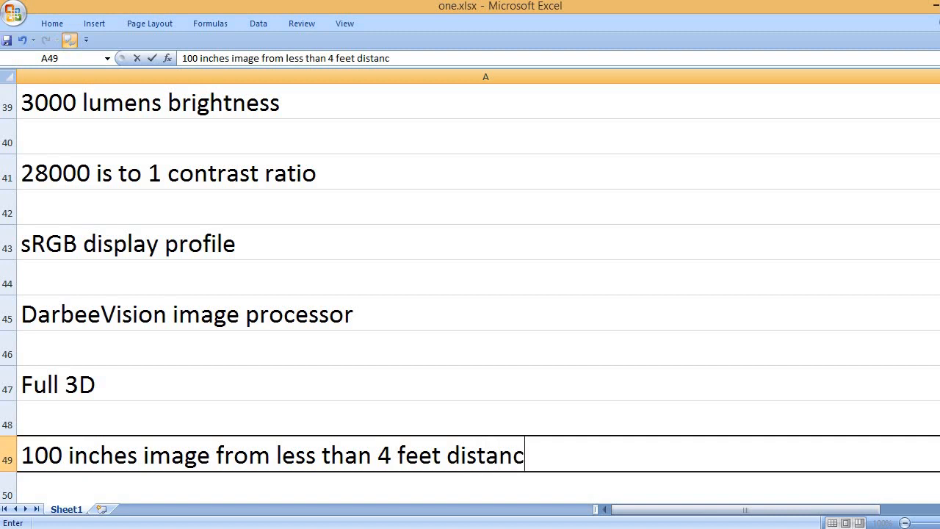
type("e")
key("Return")
key("Return")
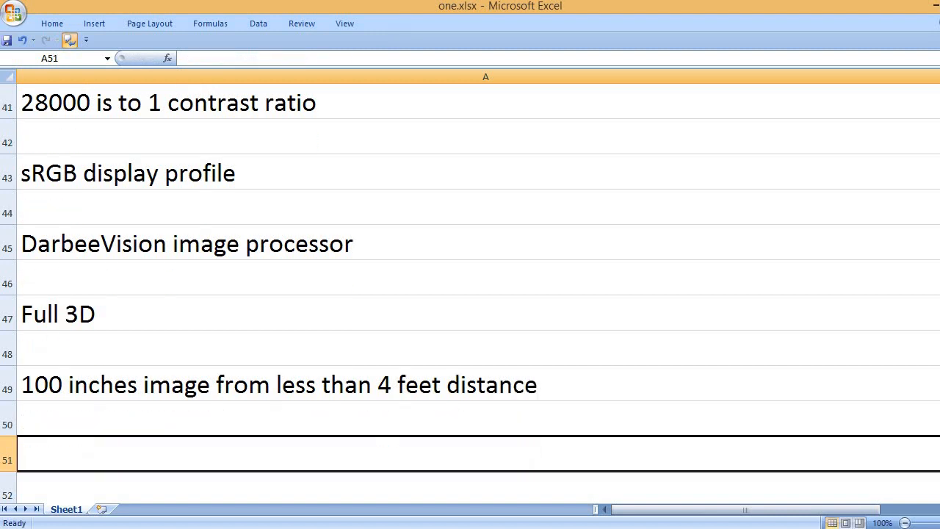
type("800")
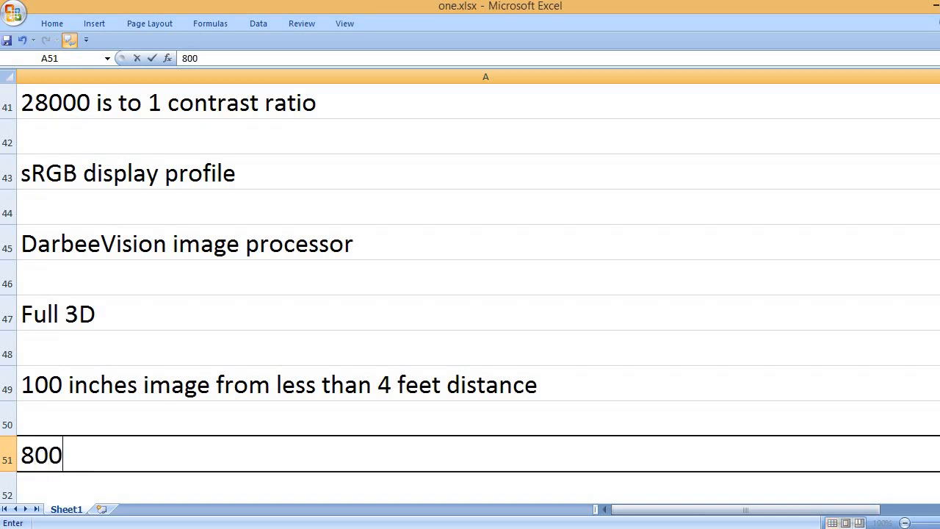
type("0 hours")
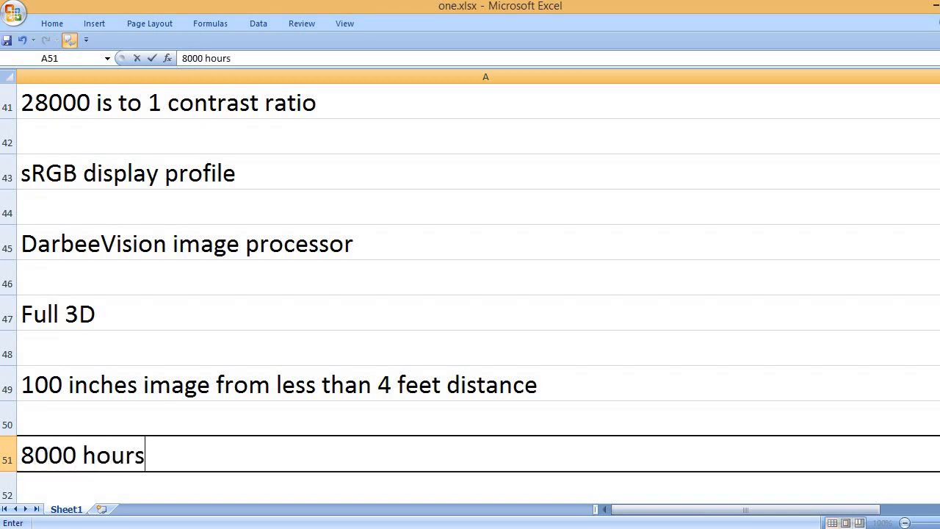
type(" lamp")
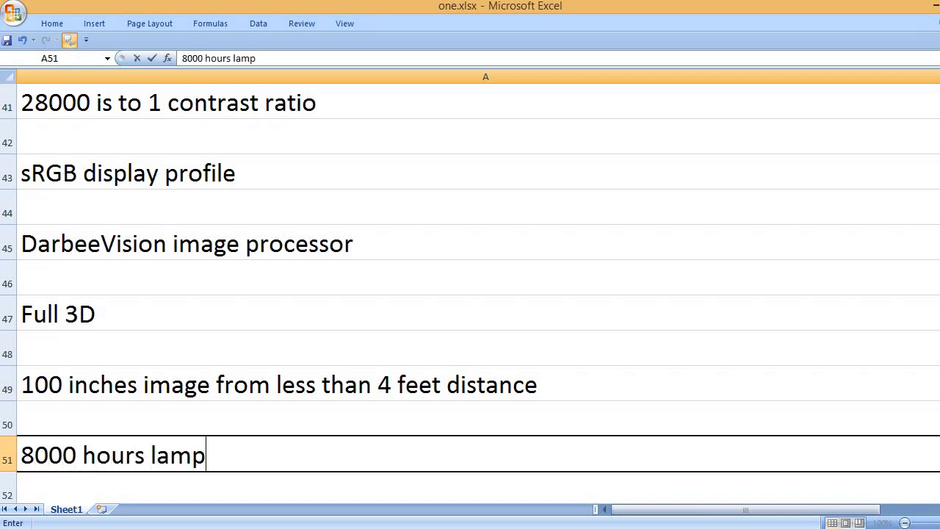
type(" life")
Step: Add 8000 hours lamp life, 2 x 10-watt speakers, HDCast pro wireless and 1.07 billion colors
key("Return")
key("Return")
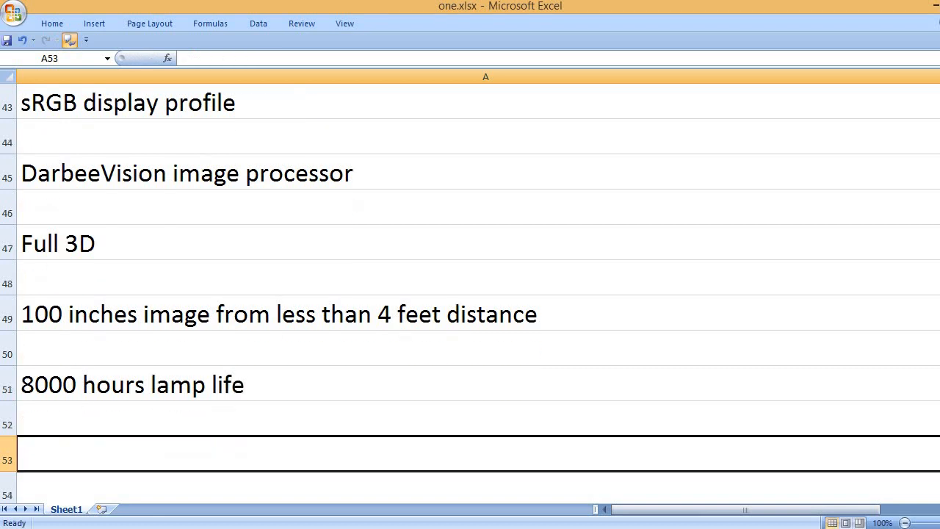
type("2 x 10-")
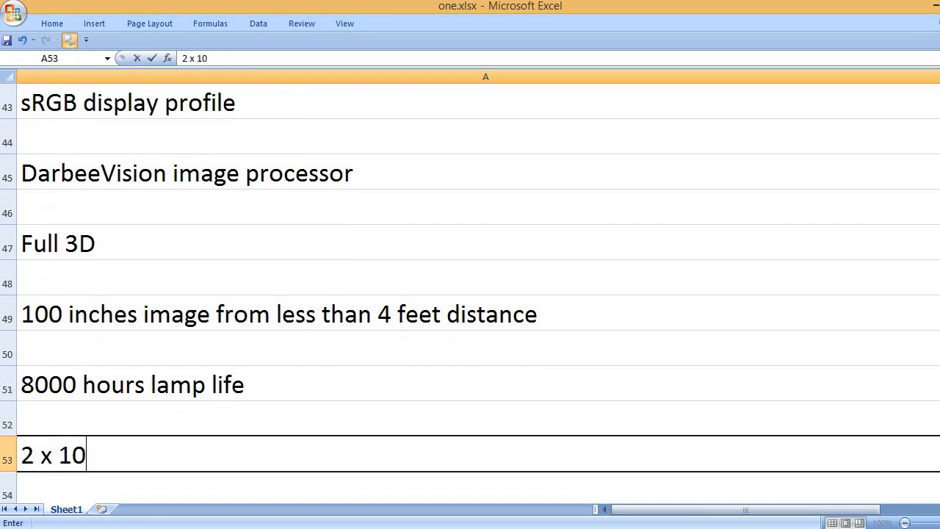
type("watt spe")
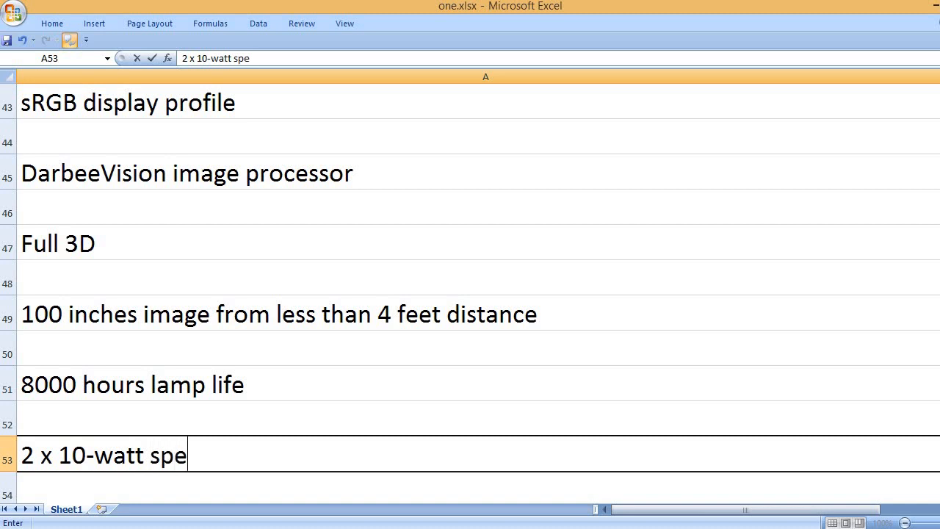
type("akers")
key("Return")
key("Return")
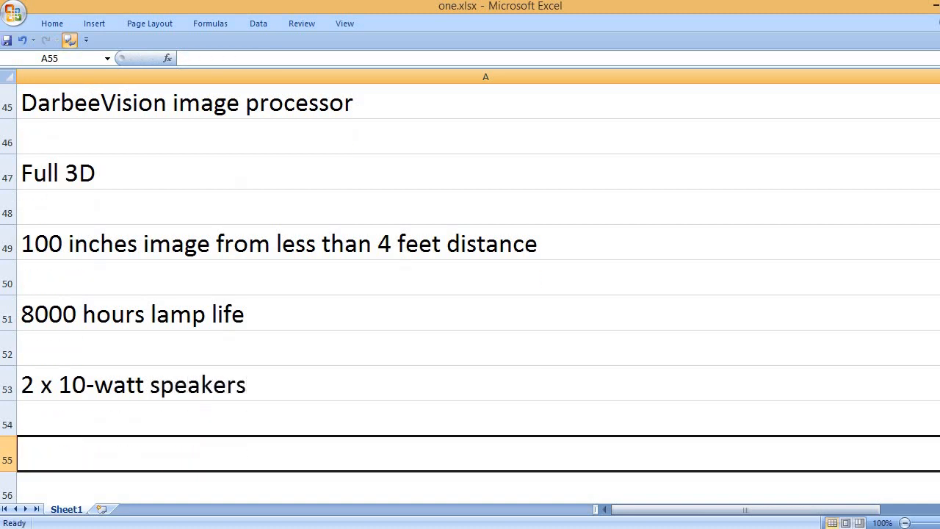
type("H")
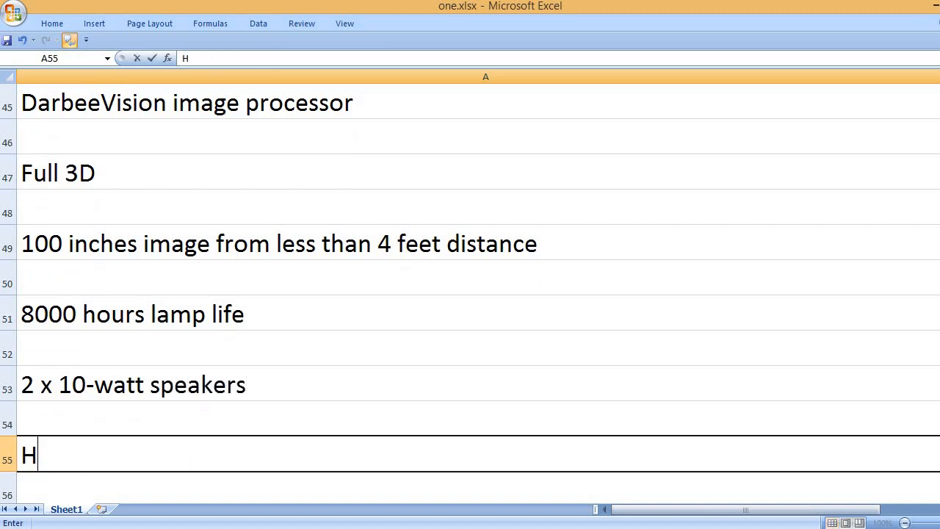
type("DCast ")
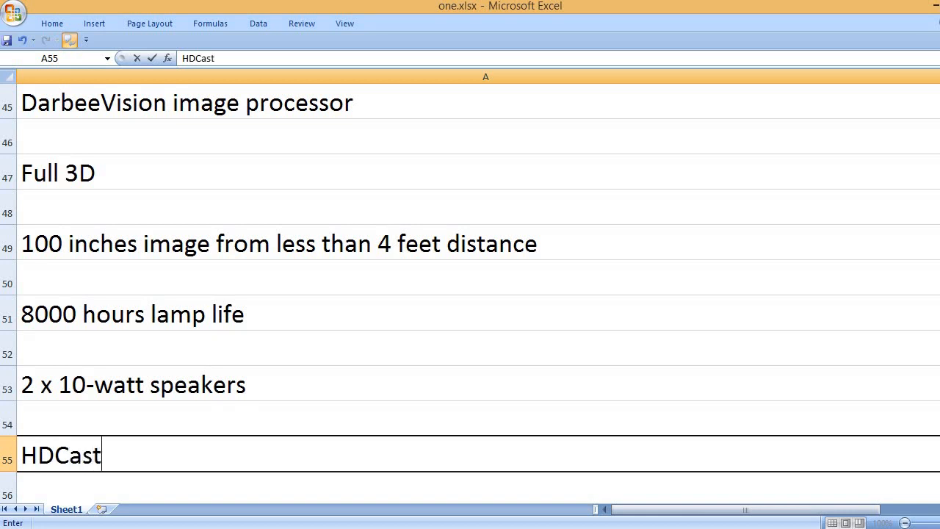
type("pro fo")
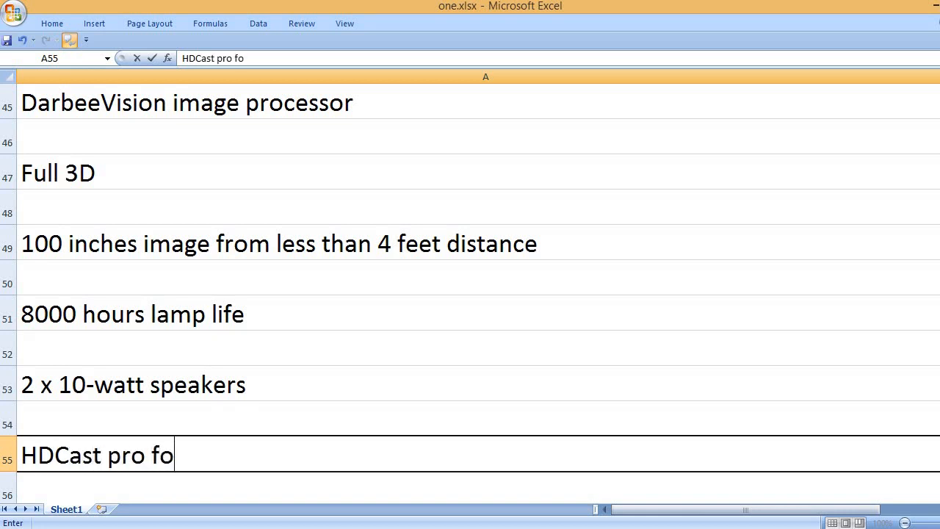
type("r wireless ac")
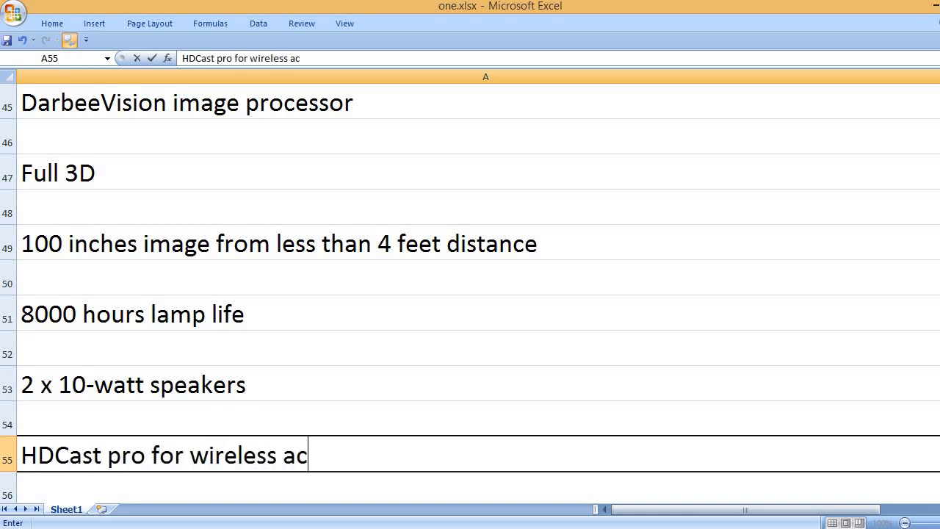
type("cess")
key("Return")
key("Return")
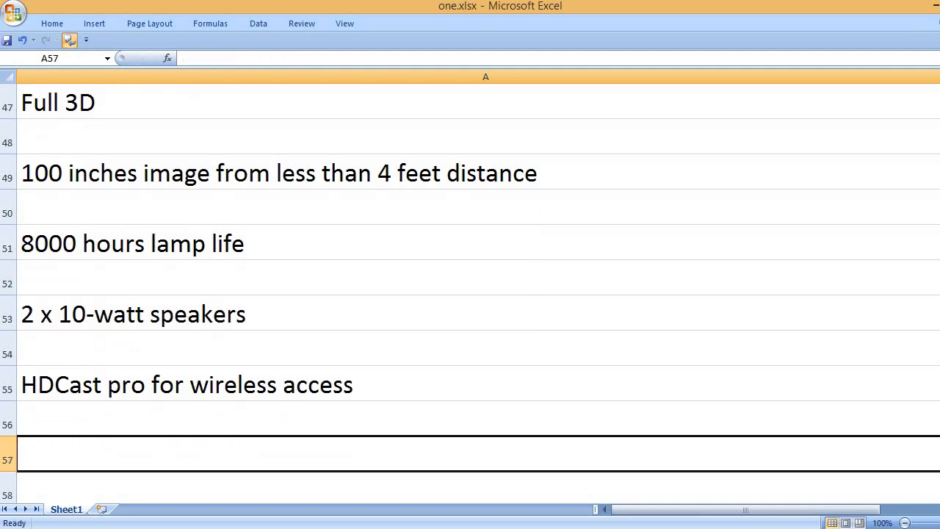
type("1.07")
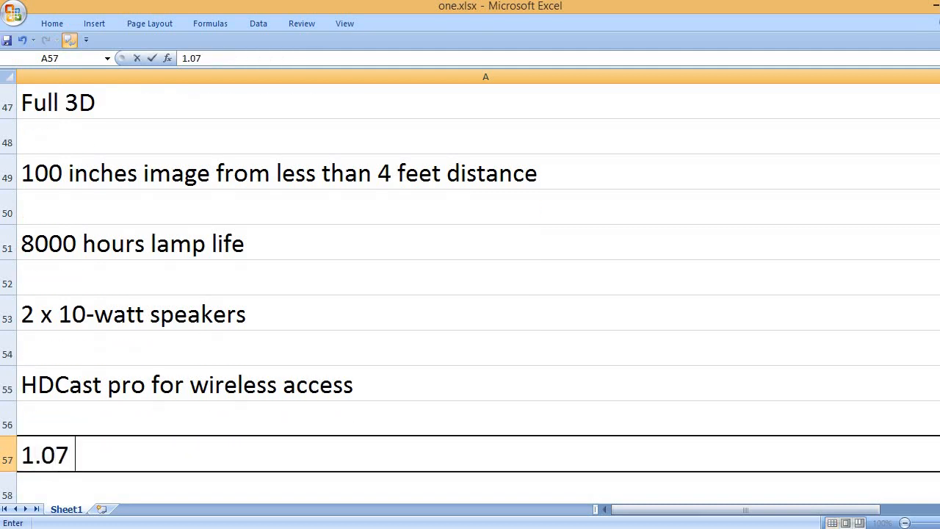
type(" billion dis")
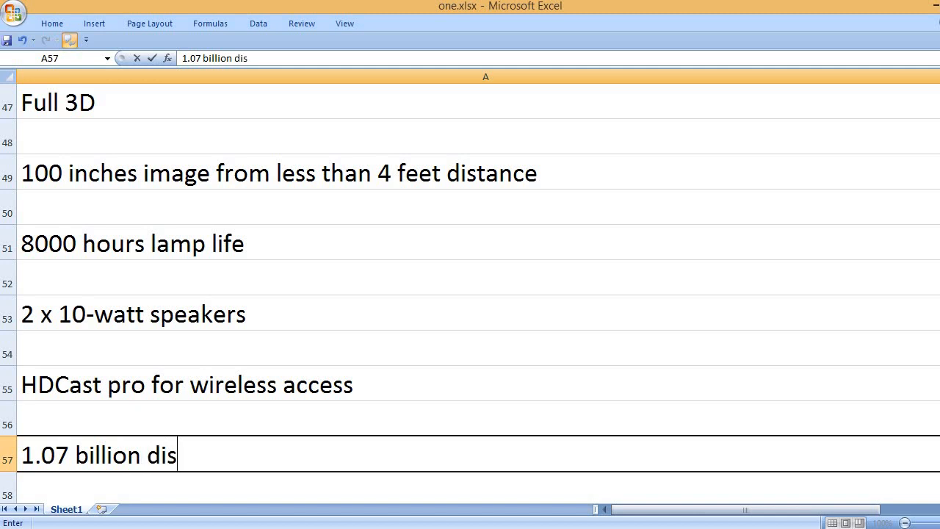
type("playable co")
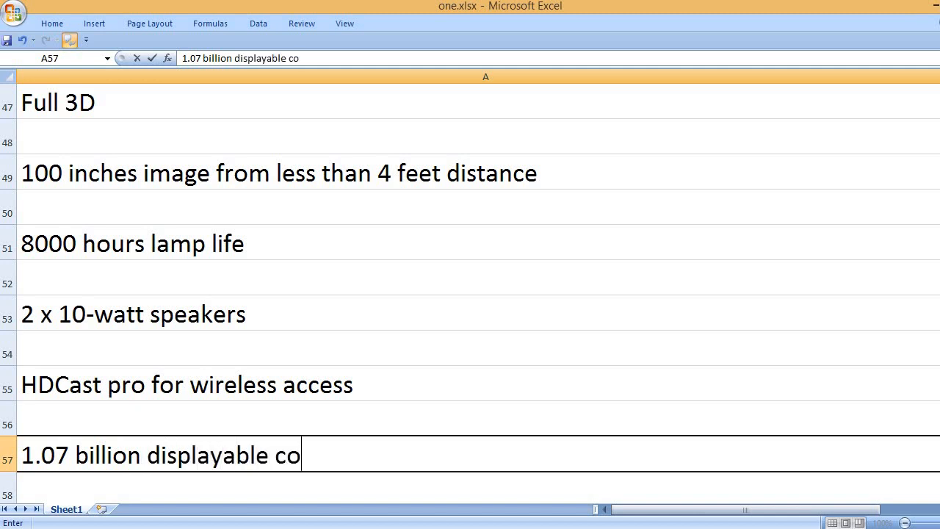
type("lors")
key("Return")
key("Return")
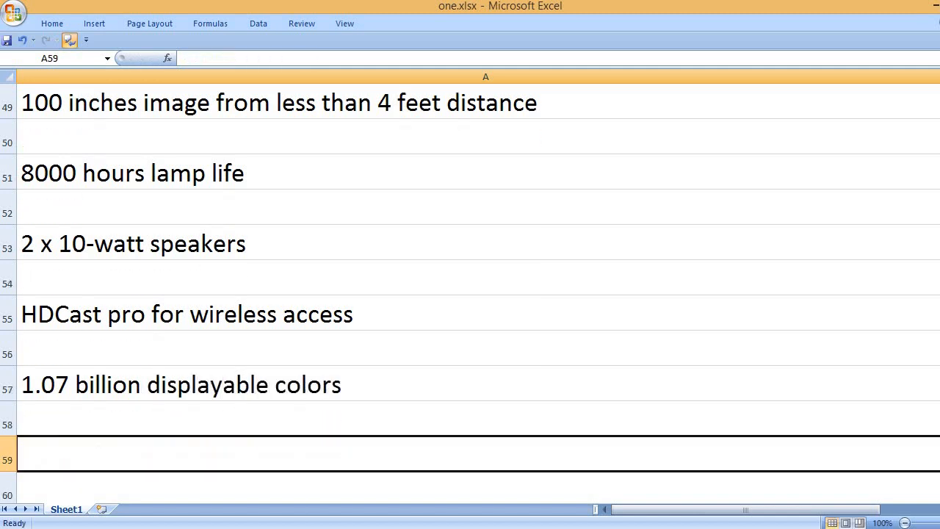
type("USB ")
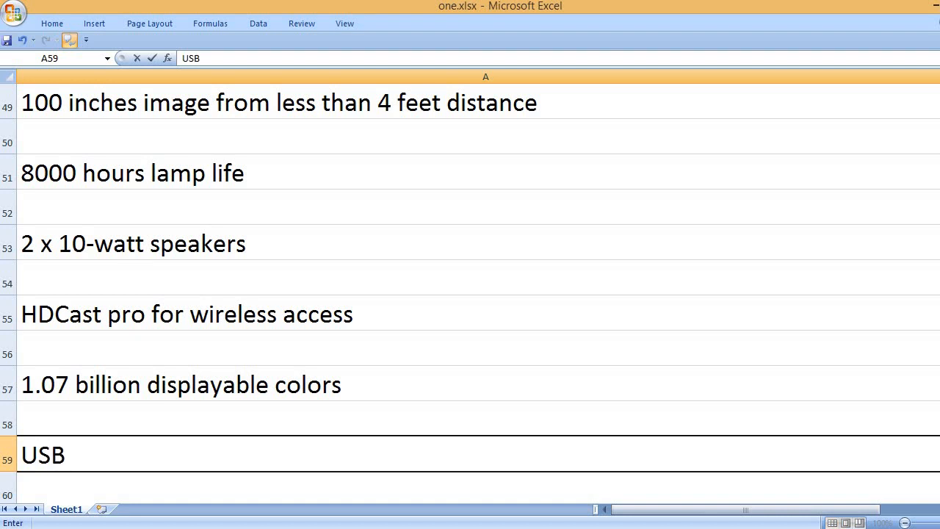
type("and HDM")
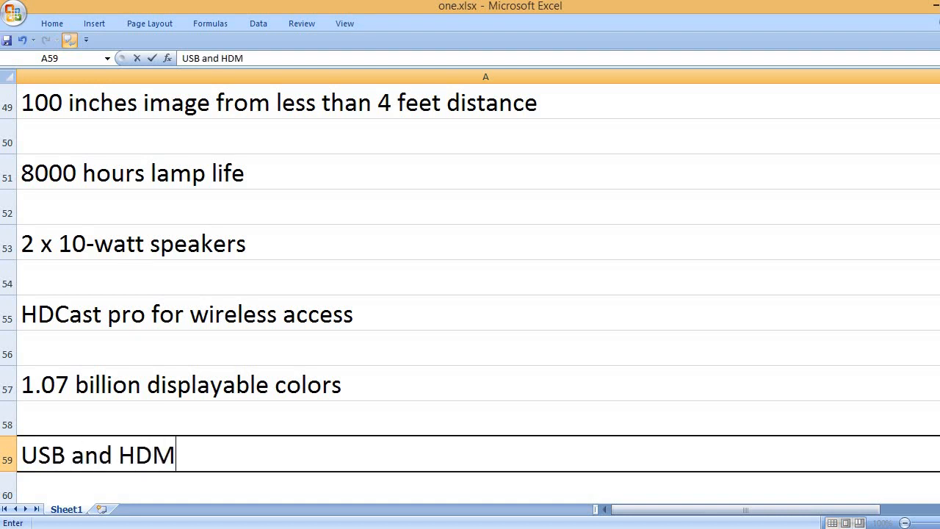
type("I")
Step: Add USB and HDMI, Advanced gaming mode, Optoma brand name and GT1080Darbee model number lines
key("Return")
key("Return")
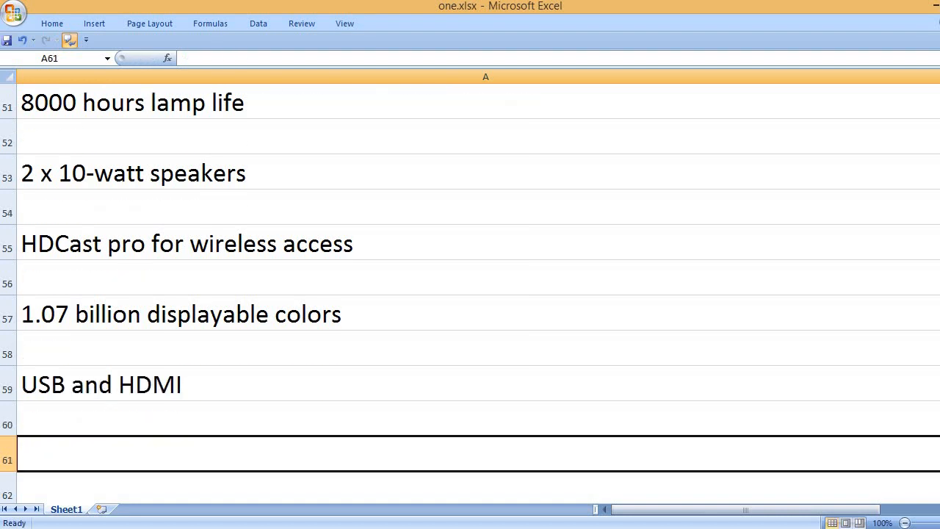
type("A")
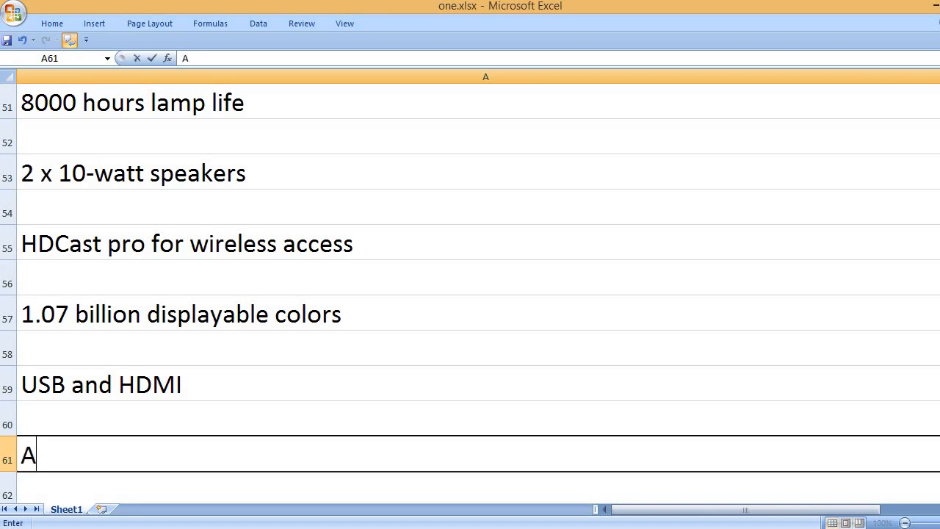
type("dvanced gam")
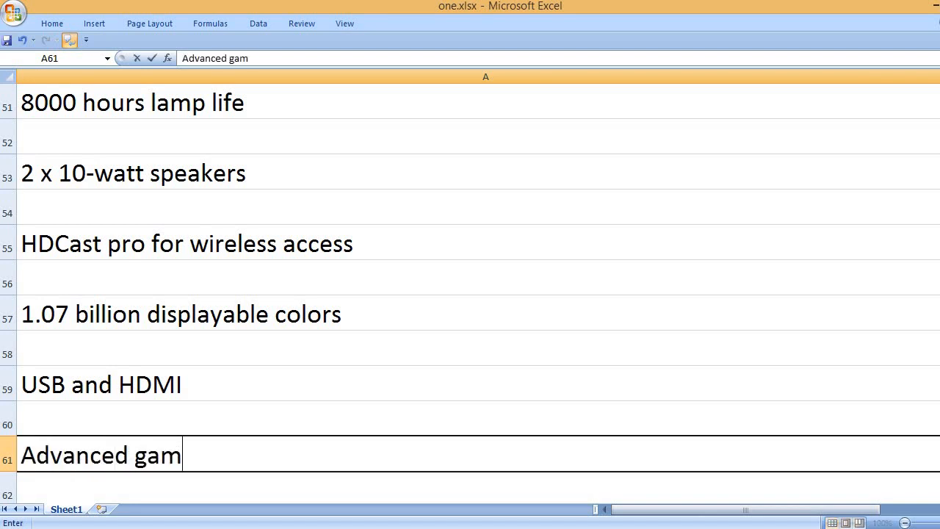
type("ing mode")
key("Return")
key("Return")
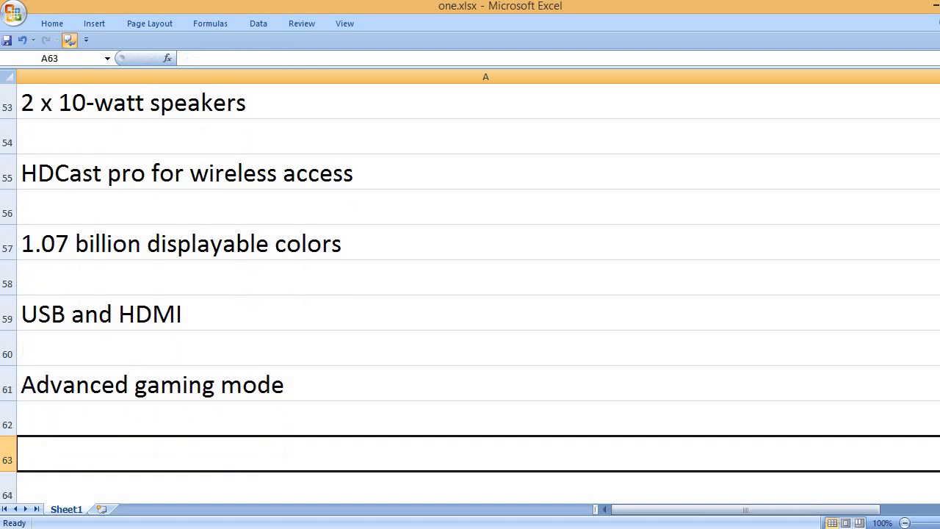
type("Optoma")
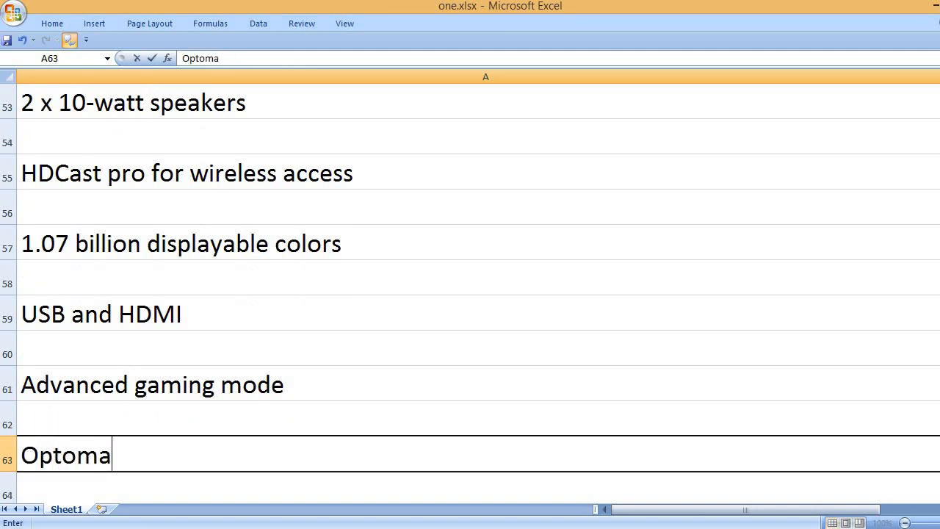
type(" brand name")
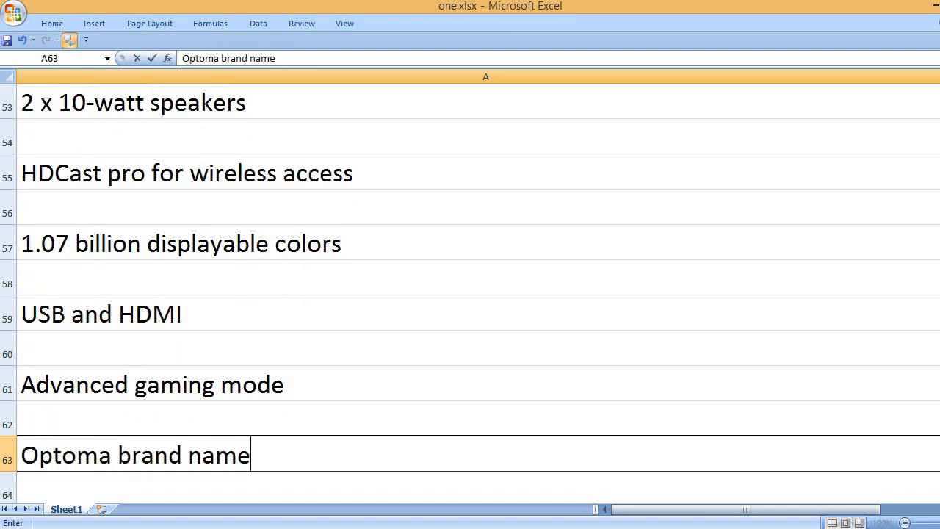
key("Return")
key("Return")
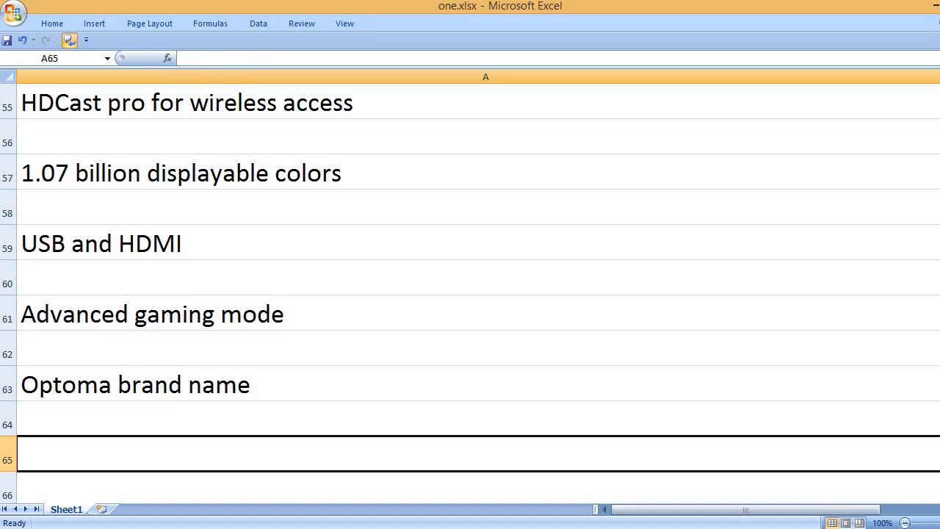
type("GT")
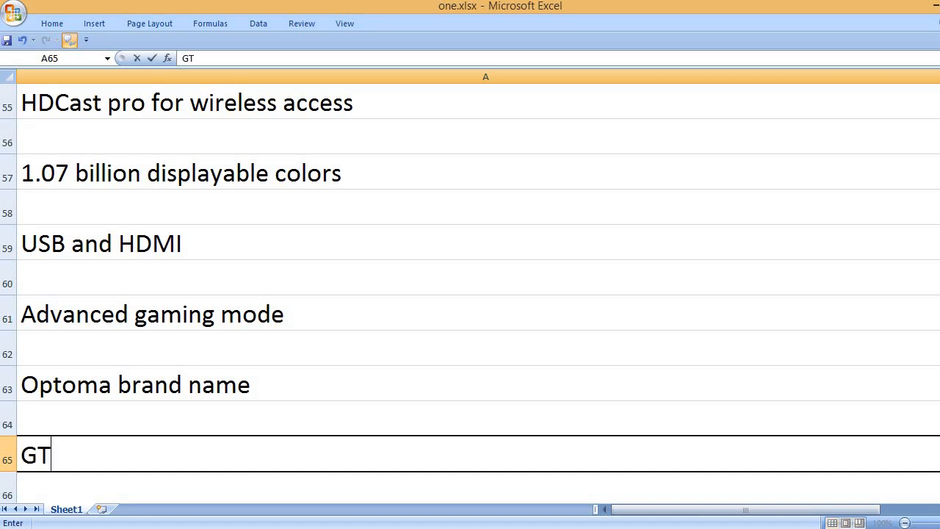
type("1080D")
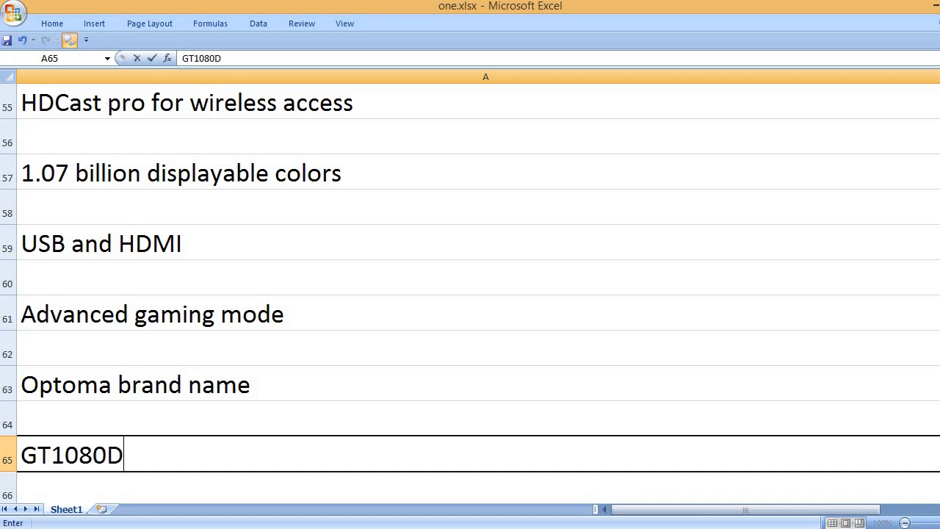
type("arbee m")
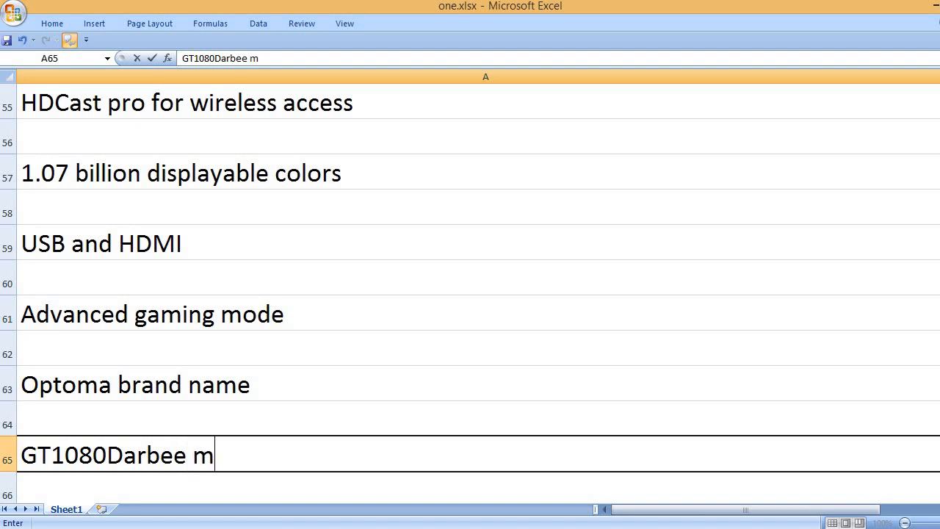
type("odel numb")
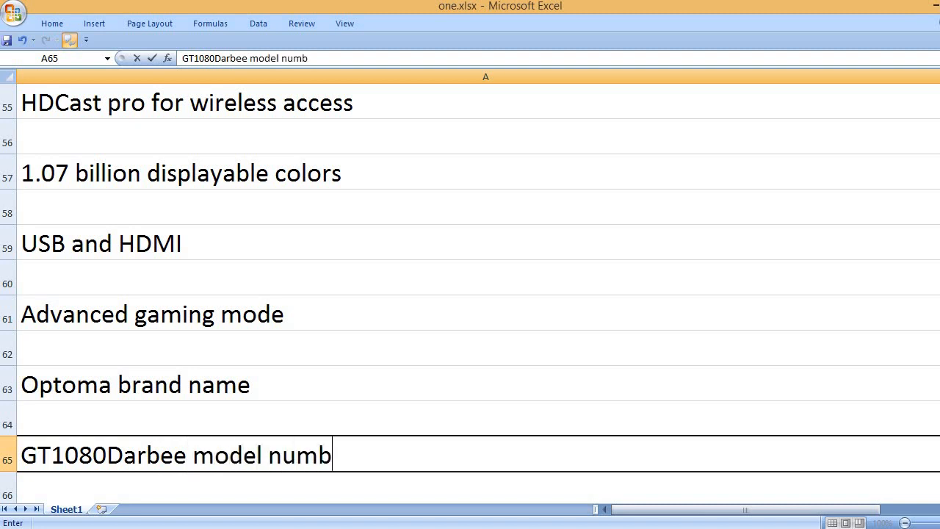
type("er")
key("Return")
key("Return")
type("5.")
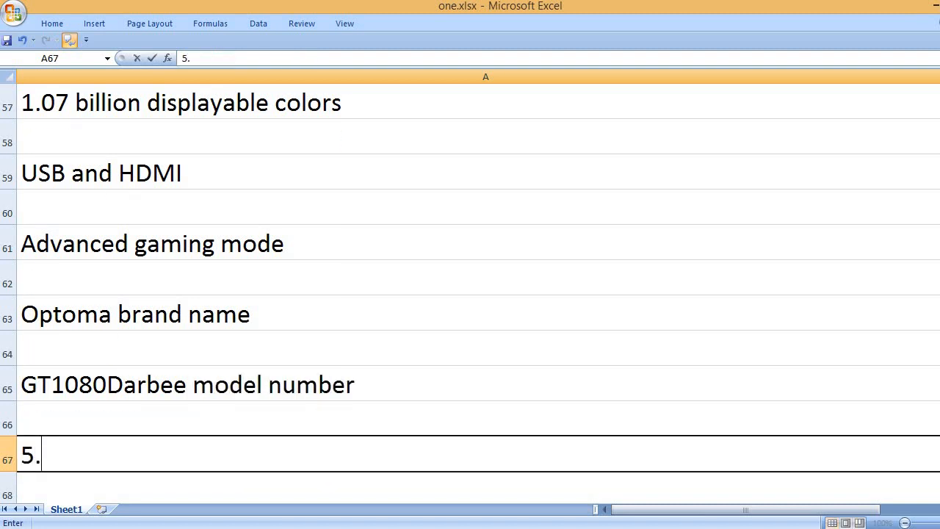
type("5 pound")
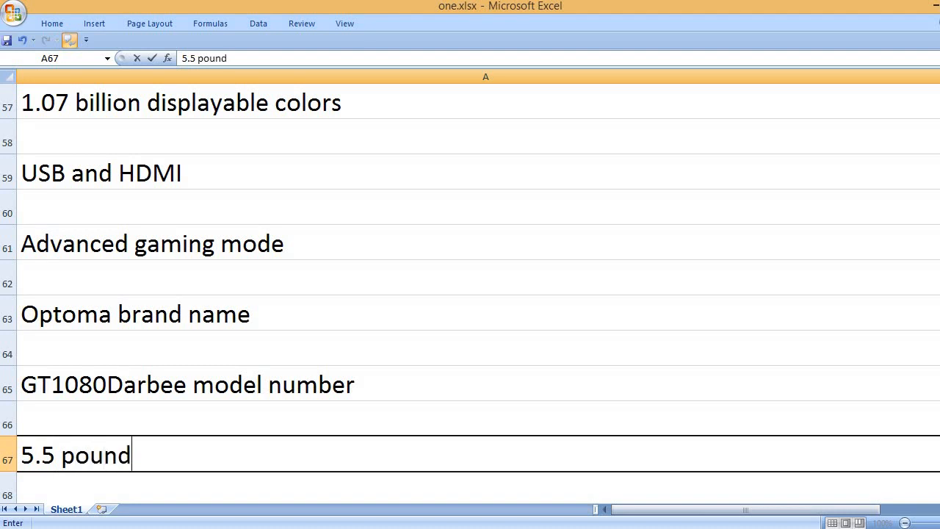
type("s weight")
Step: Add '5.5 pounds weight' and '8.8 x 12.4 x 3.5 inches size' feature lines
key("Return")
key("Return")
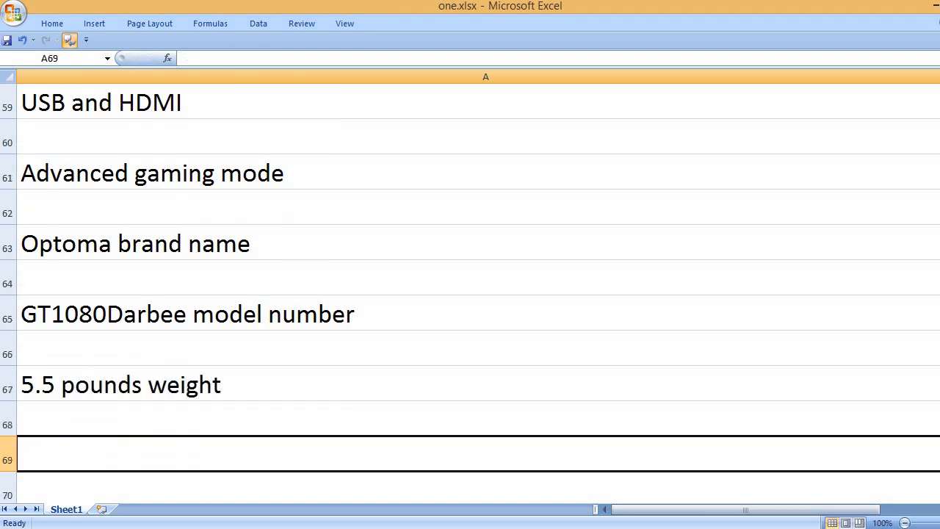
type("8.8 x")
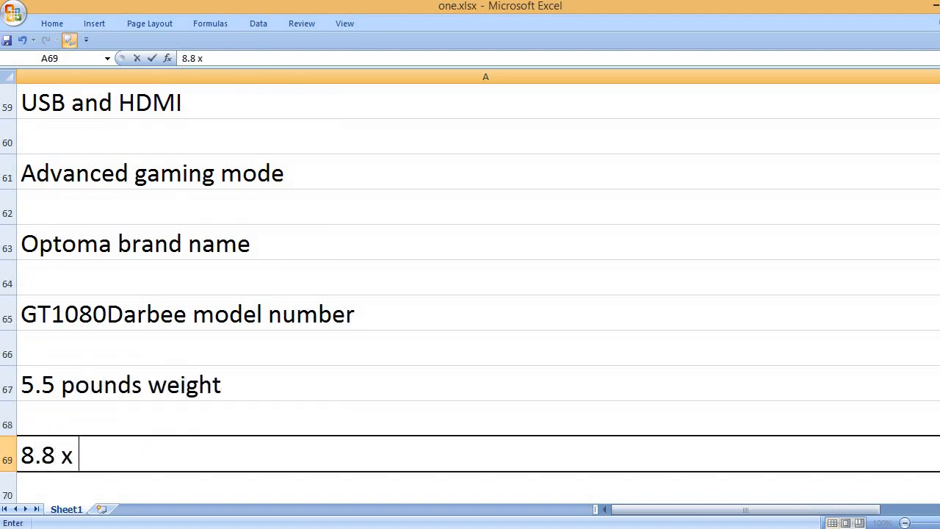
type(" 12.4 ")
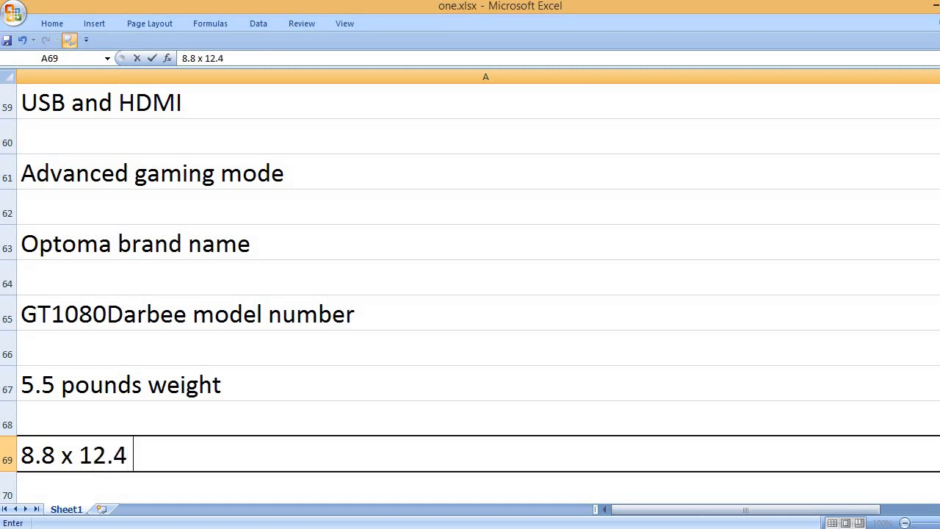
type("x ")
type("3.")
type("5 inche")
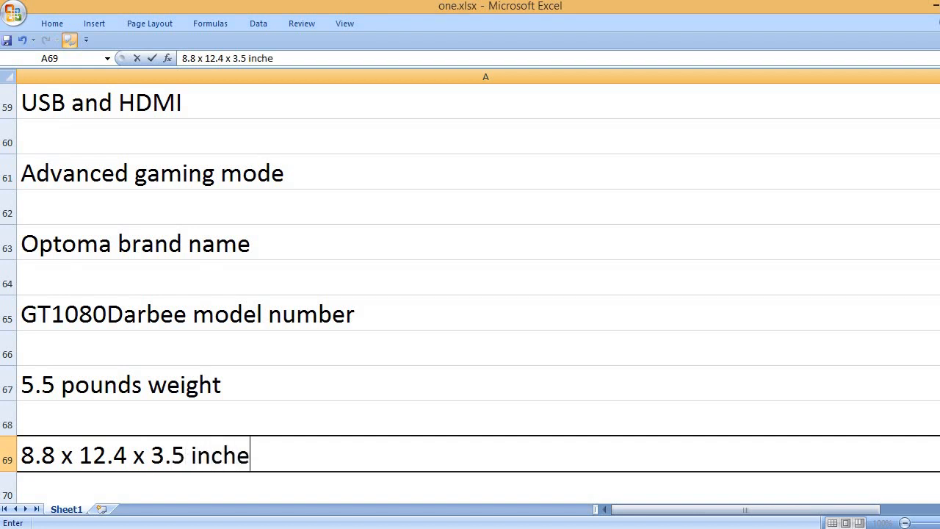
type("s size")
key("Return")
key("Return")
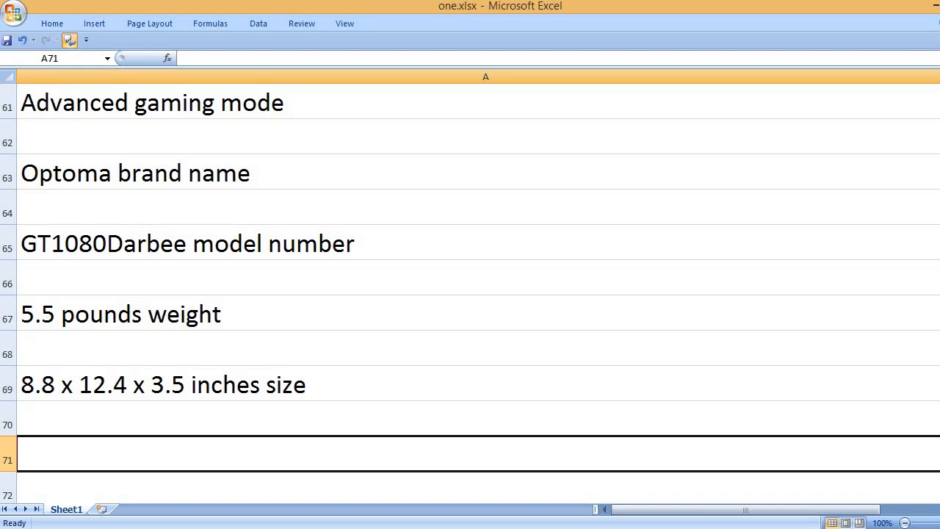
type("T")
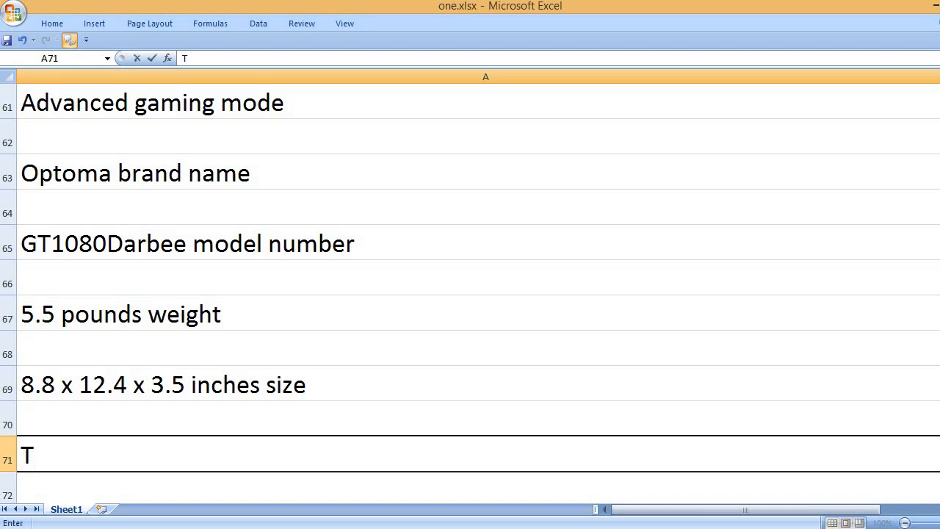
type("hats")
Step: Add the closing line 'That's it, please like, comment and subscribe to my channel.'
key("BackSpace")
type("'s it,")
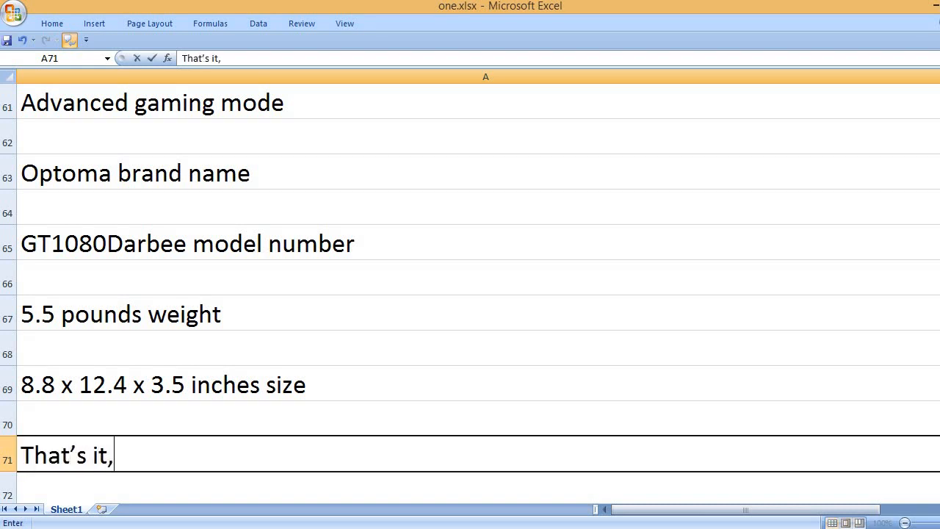
type(" please")
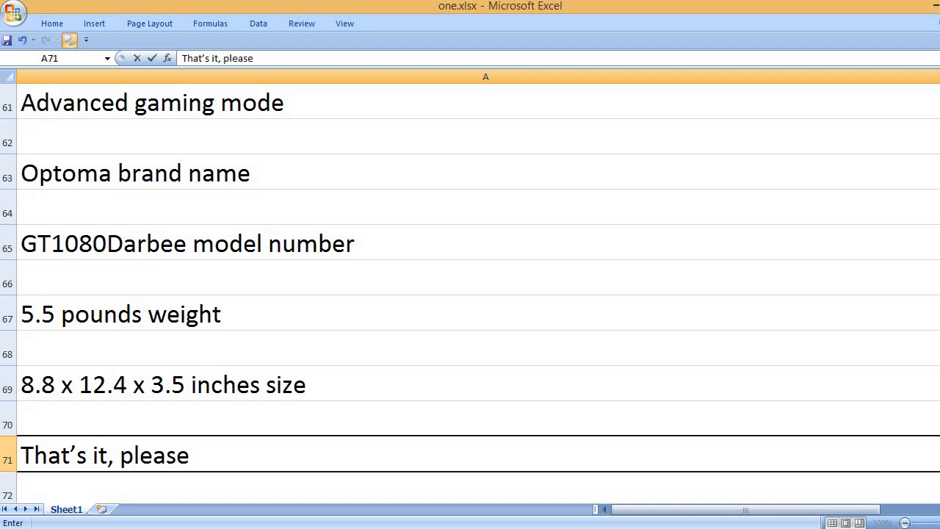
type(" like, comm")
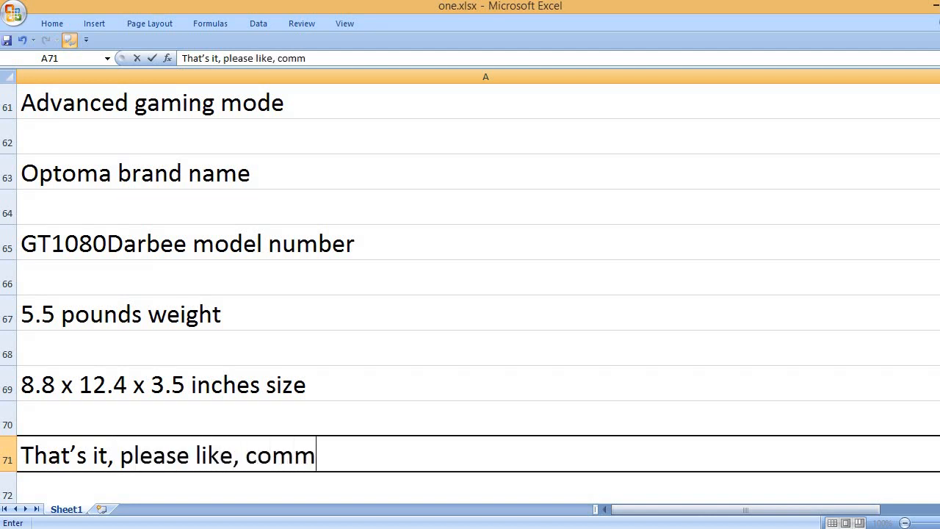
type("ent and subs")
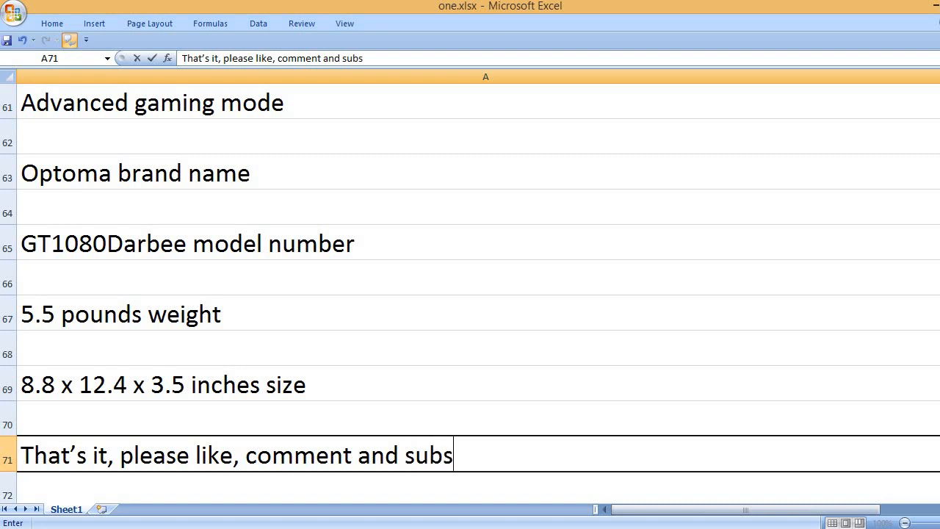
type("cribe to my ")
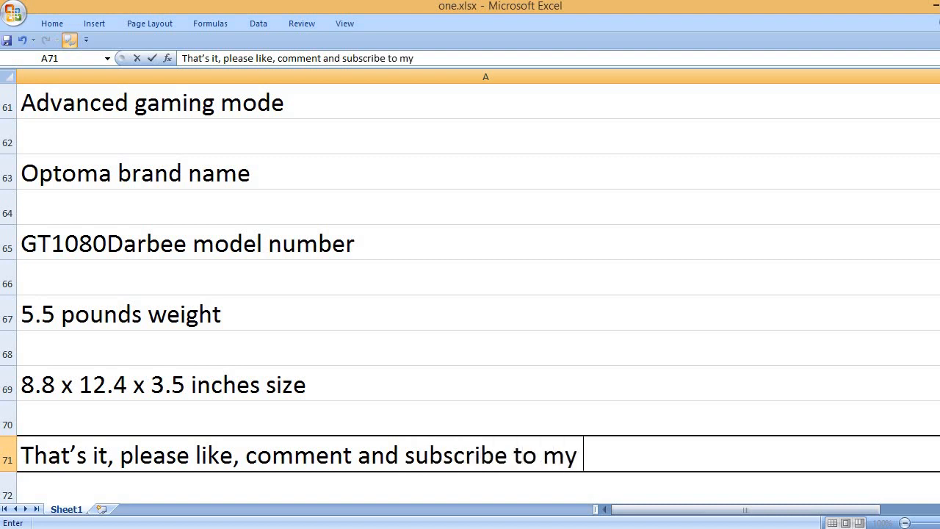
type("channel.")
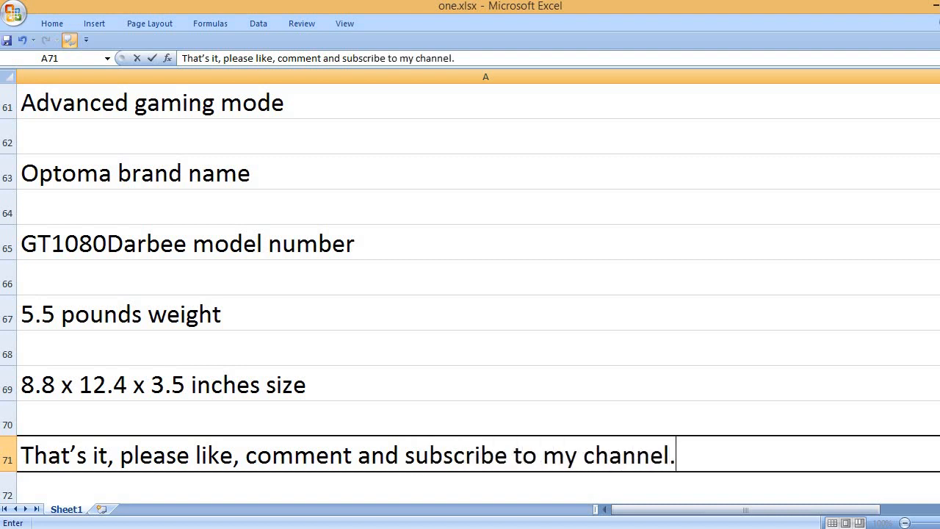
key("Return")
key("Return")
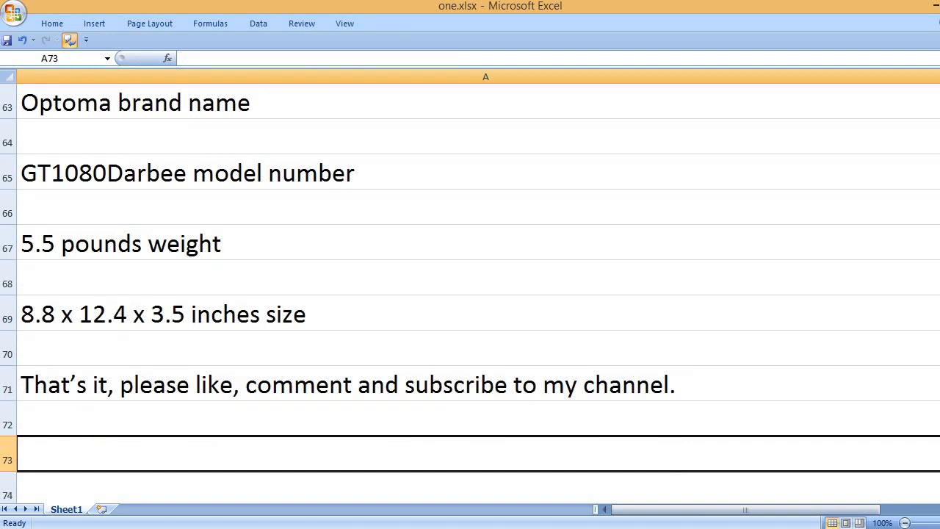